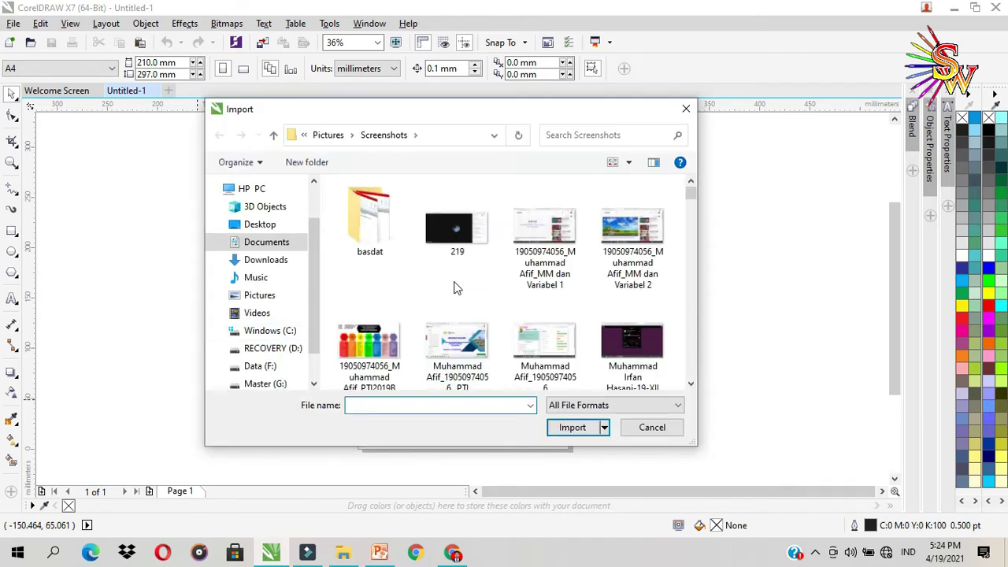
# Import the masjid111 image from the Downloads folder and place it on the page.
pyautogui.click(298, 265)
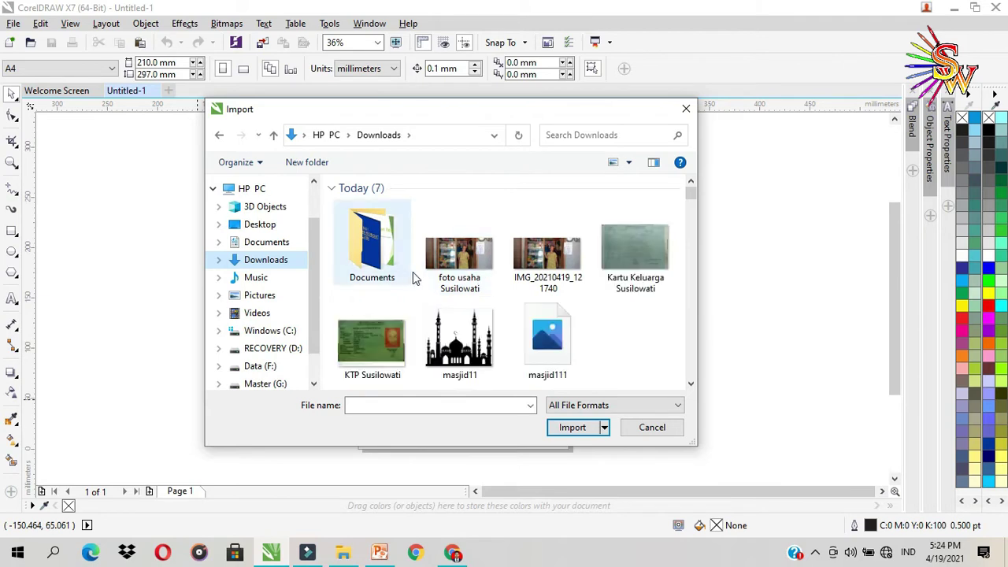
pyautogui.click(552, 354)
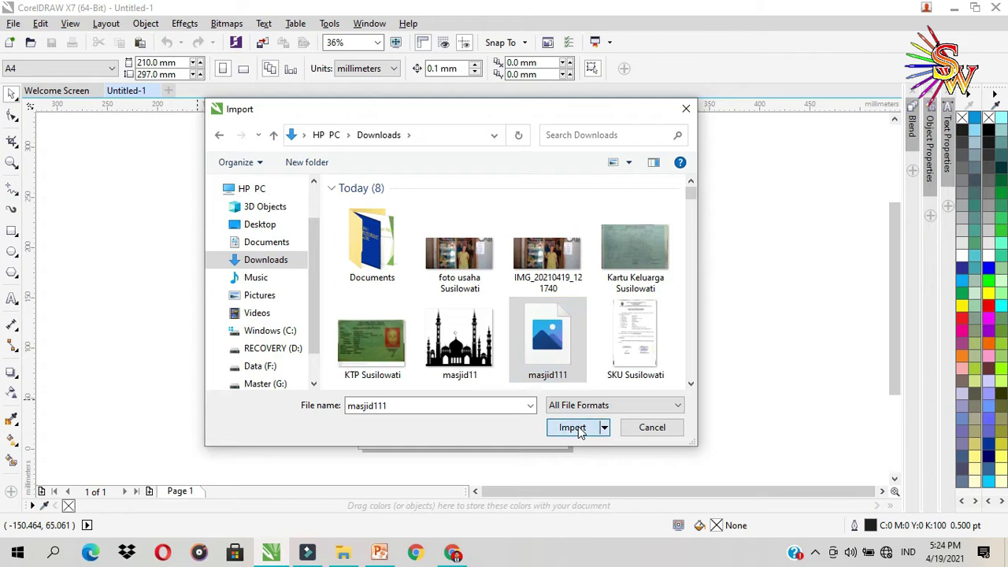
pyautogui.click(573, 427)
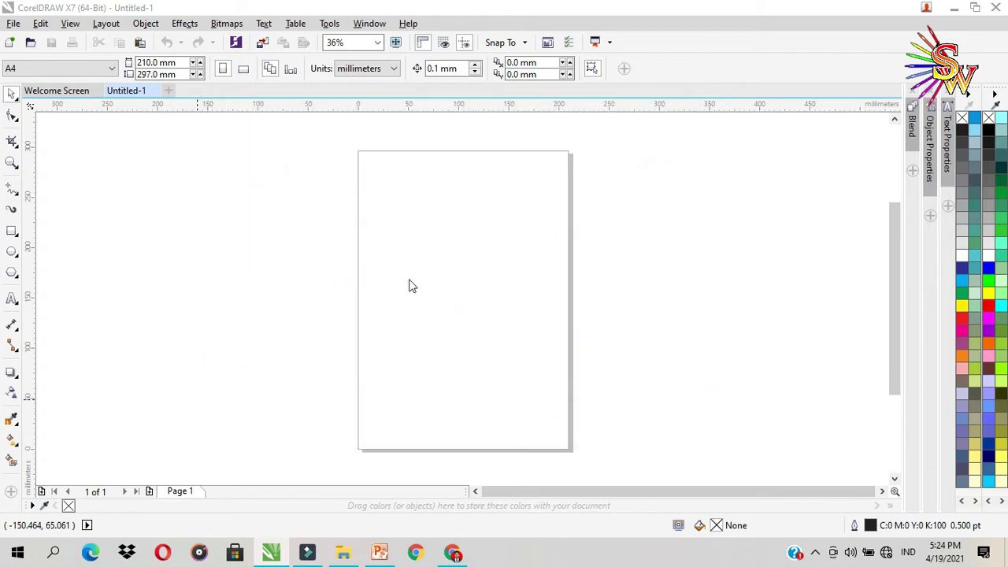
pyautogui.click(352, 239)
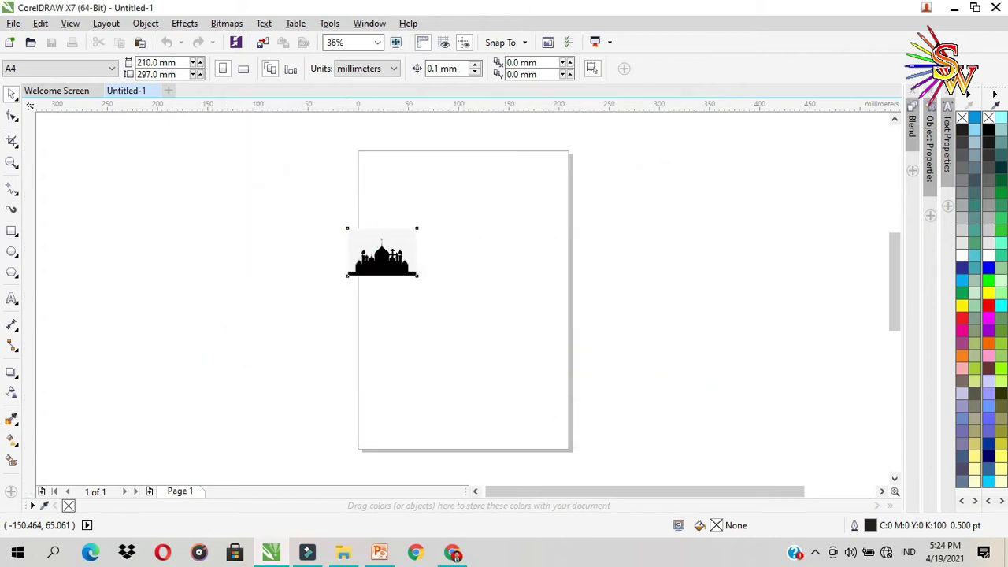
pyautogui.scroll(4, 412, 253)
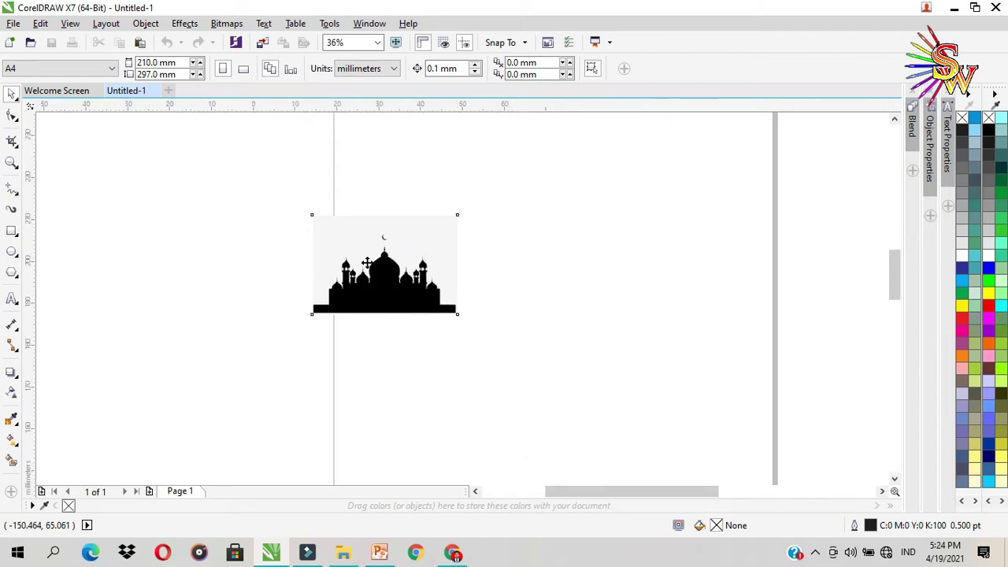
pyautogui.click(418, 285)
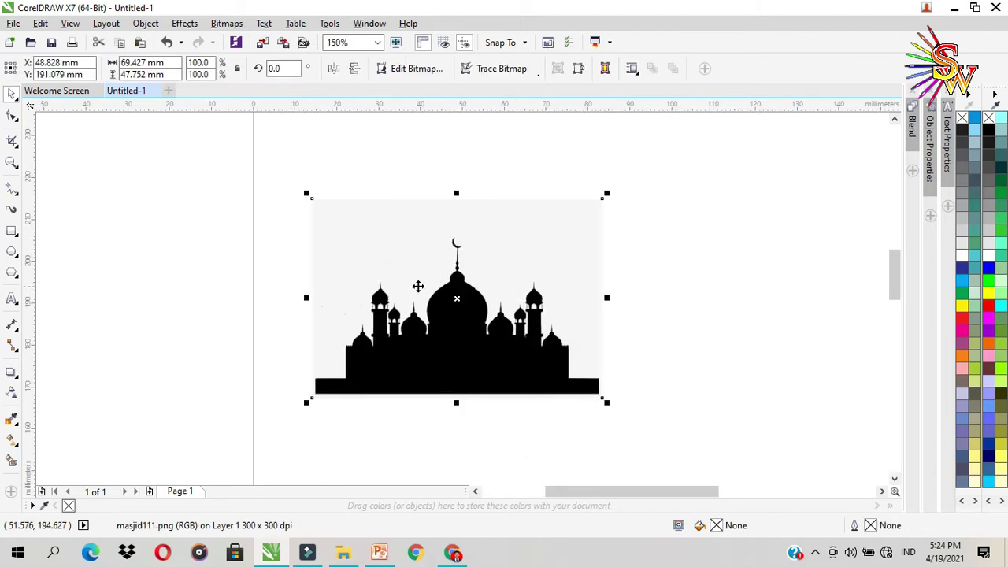
# Convert the mosque image to a monochrome bitmap at 300 dpi.
pyautogui.scroll(-1, 390, 264)
pyautogui.click(229, 23)
pyautogui.click(280, 41)
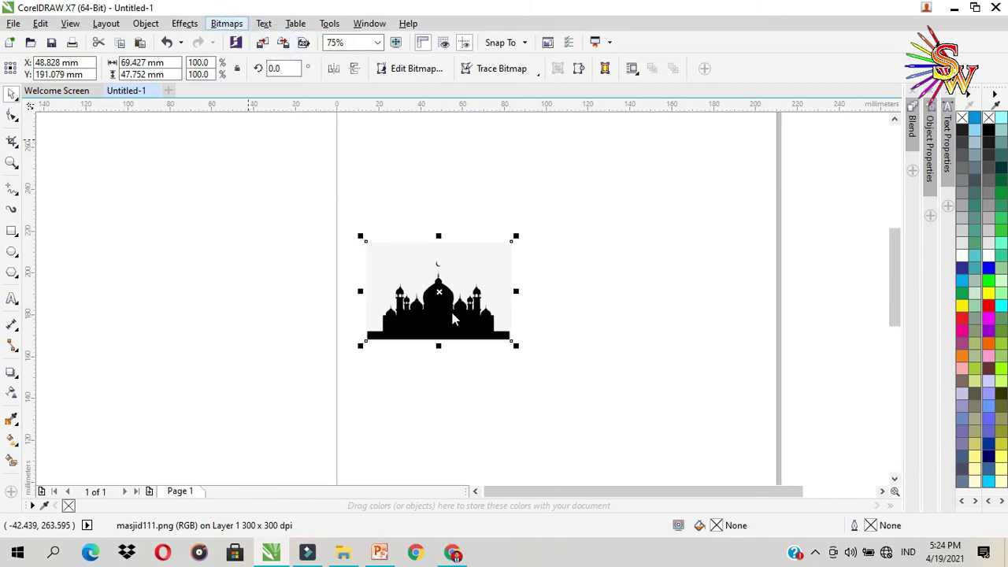
pyautogui.click(630, 233)
pyautogui.click(641, 232)
pyautogui.click(641, 198)
pyautogui.moveTo(642, 199); pyautogui.dragTo(561, 208)
pyautogui.write('300')
pyautogui.press('Return')
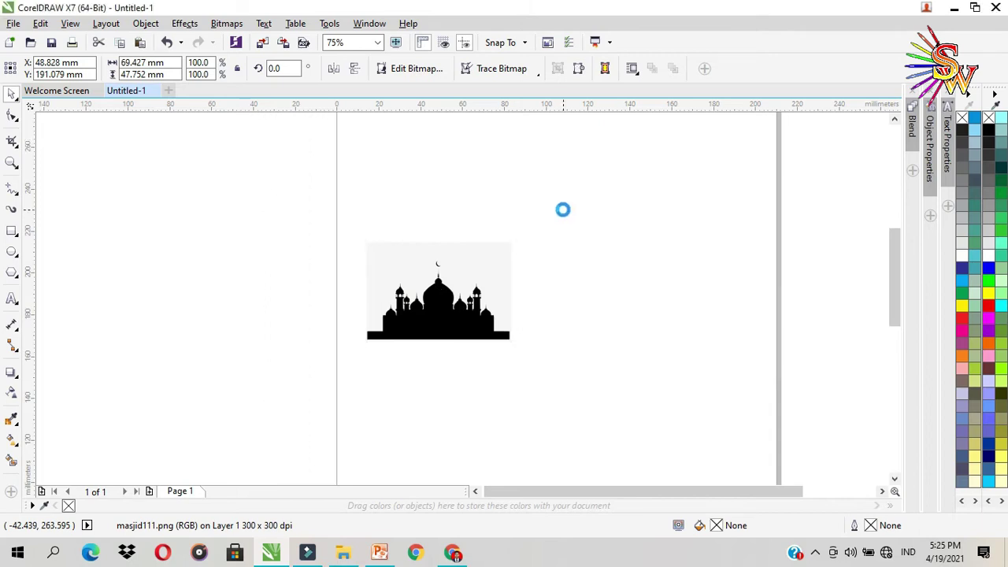
# Outline-trace the mosque bitmap as a low quality image with the detail raised to maximum.
pyautogui.click(508, 69)
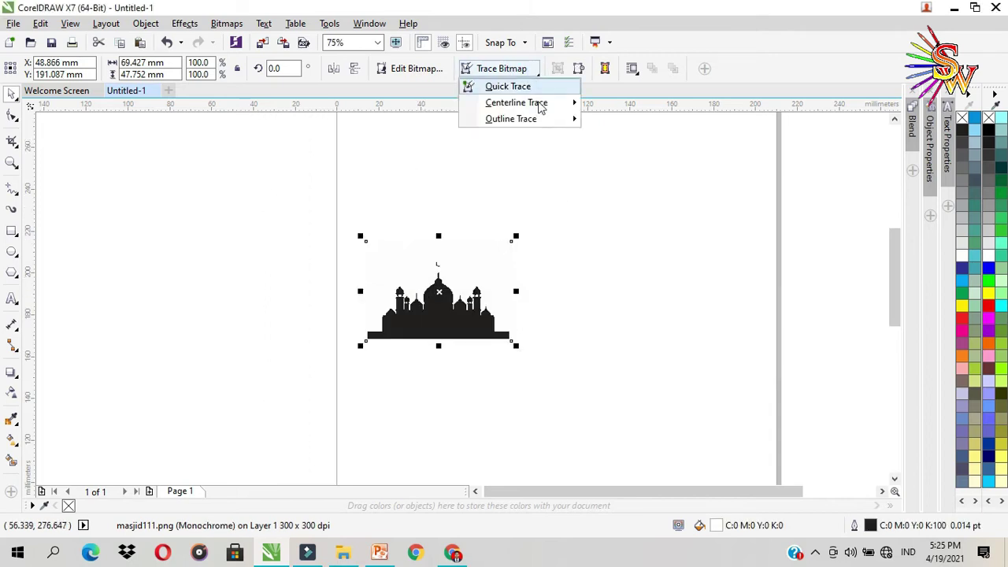
pyautogui.moveTo(544, 119)
pyautogui.click(654, 190)
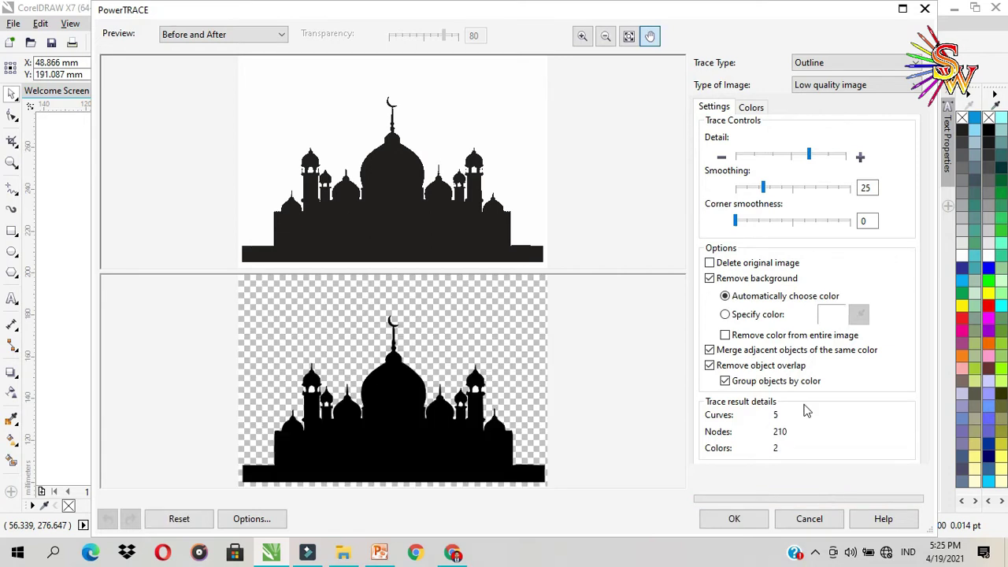
pyautogui.moveTo(812, 160); pyautogui.dragTo(892, 166)
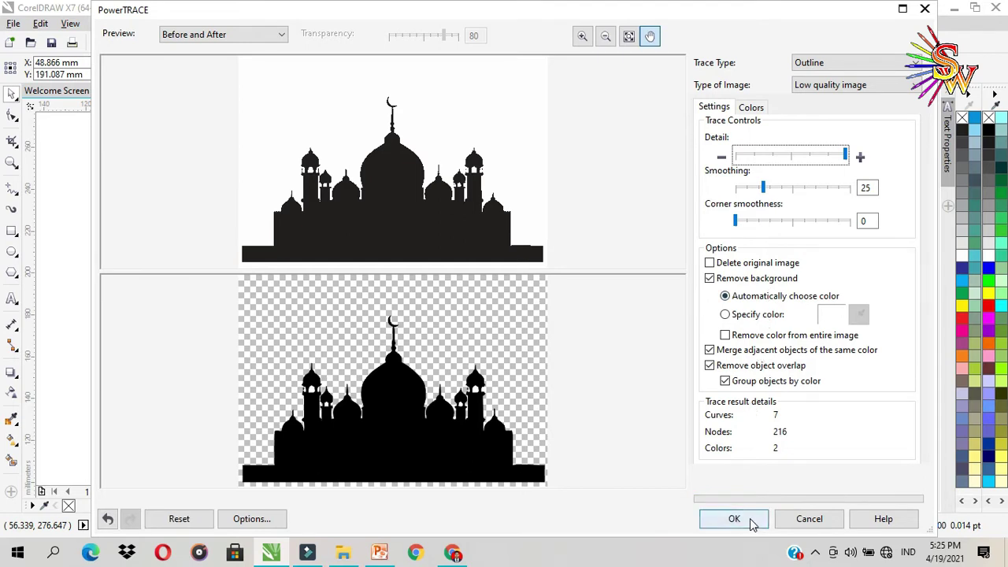
pyautogui.click(750, 522)
# Move the traced mosque clear of the original bitmap and delete that bitmap.
pyautogui.moveTo(436, 314); pyautogui.dragTo(579, 314)
pyautogui.click(454, 308)
pyautogui.press('Delete')
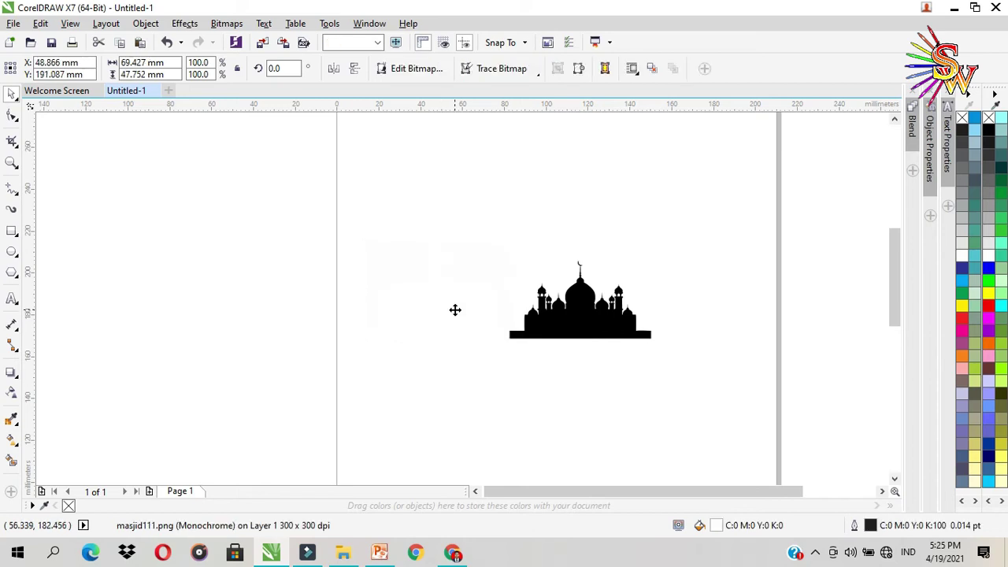
pyautogui.scroll(2, 602, 315)
pyautogui.scroll(2, 602, 315)
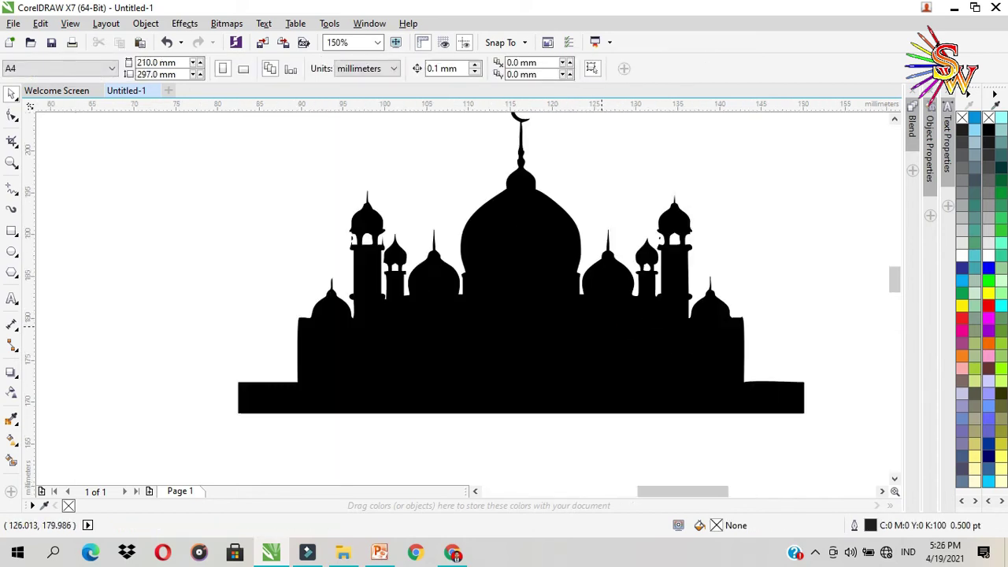
# Draw a rectangle about 130 mm by 75 mm around the mosque.
pyautogui.scroll(-4, 533, 261)
pyautogui.click(12, 230)
pyautogui.moveTo(295, 191); pyautogui.dragTo(568, 349)
pyautogui.click(12, 93)
pyautogui.moveTo(151, 63); pyautogui.dragTo(54, 69)
pyautogui.click(51, 63)
pyautogui.write('100')
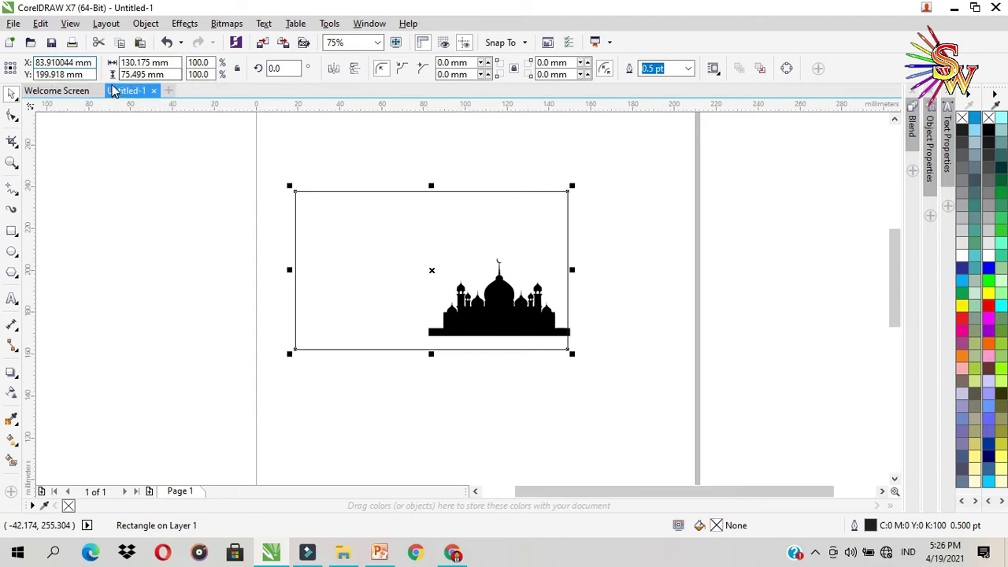
pyautogui.click(158, 226)
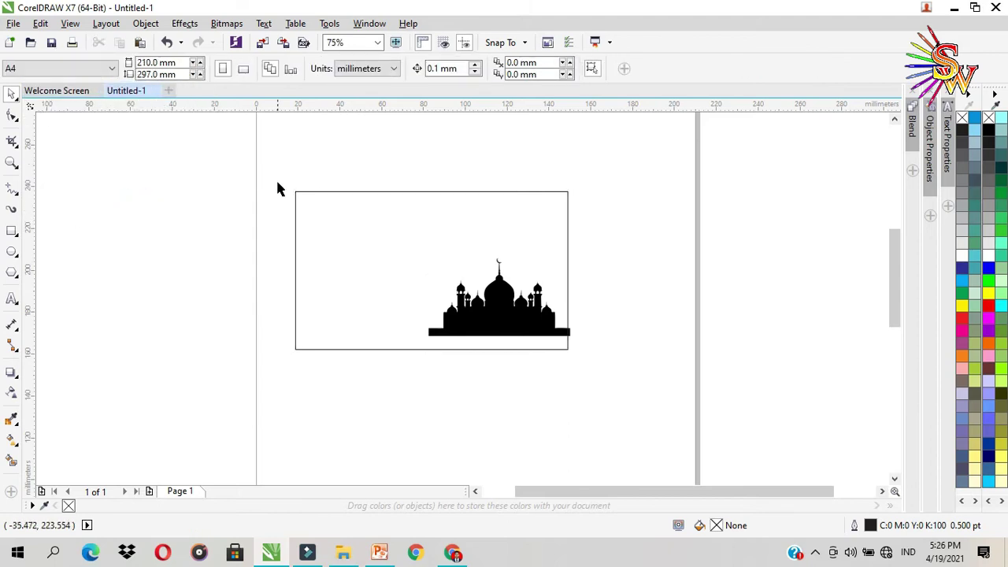
# Set the rectangle's width to 100 mm and its height to 75 mm.
pyautogui.click(339, 210)
pyautogui.doubleClick(150, 62)
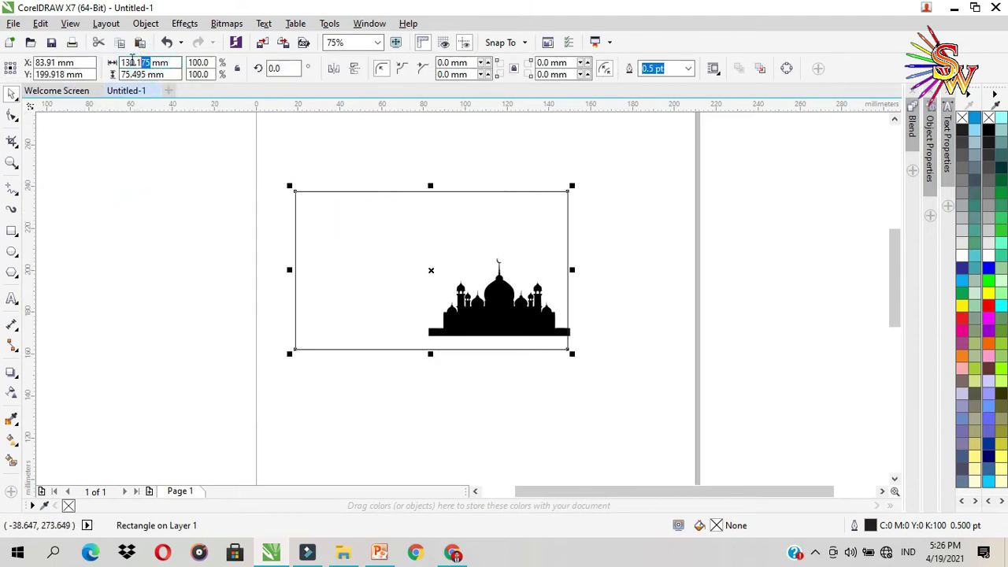
pyautogui.write('100')
pyautogui.press('Tab')
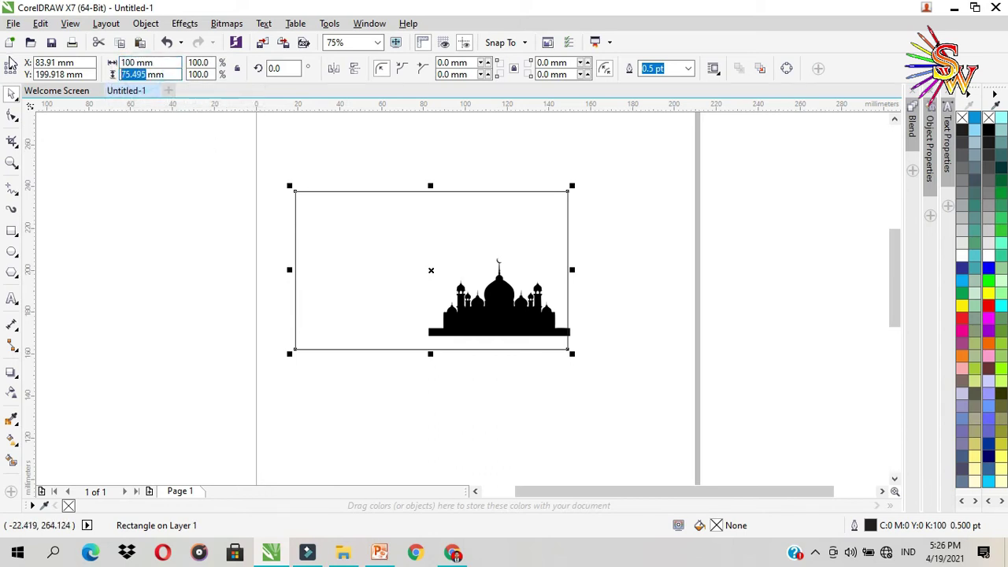
pyautogui.write('75')
pyautogui.press('Return')
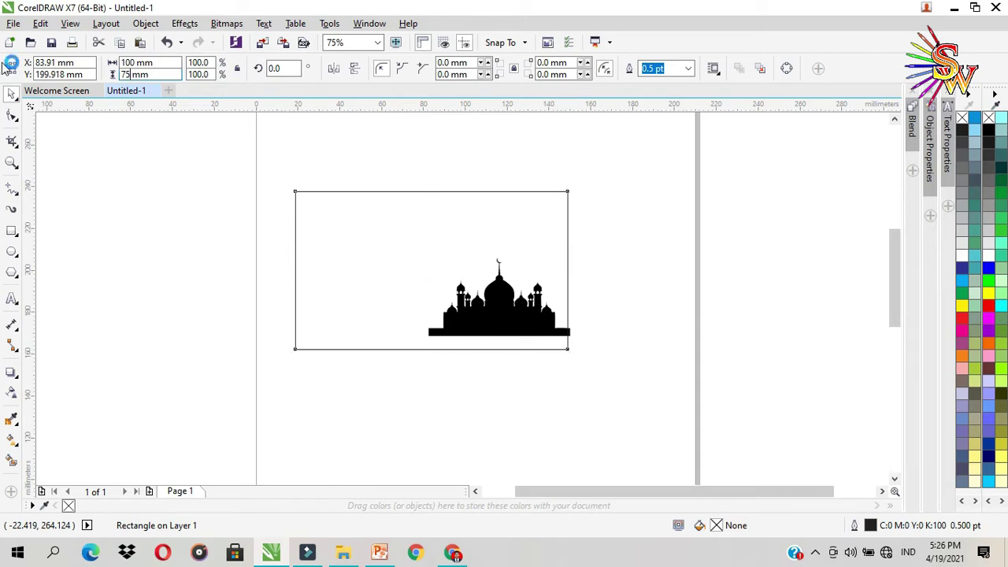
# Fill the rectangle with brown (#9C754E) and send it behind the mosque.
pyautogui.click(555, 327)
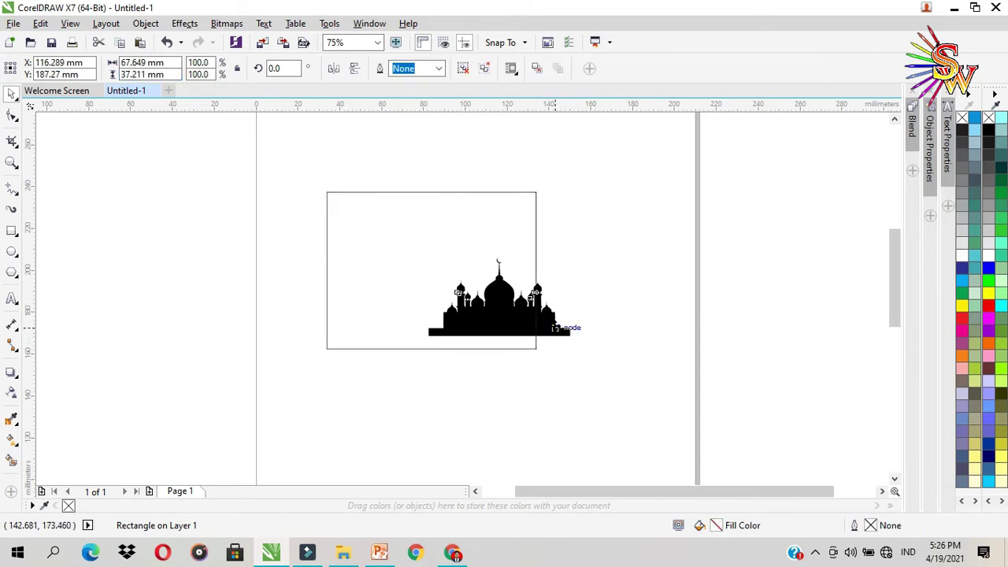
pyautogui.click(395, 275)
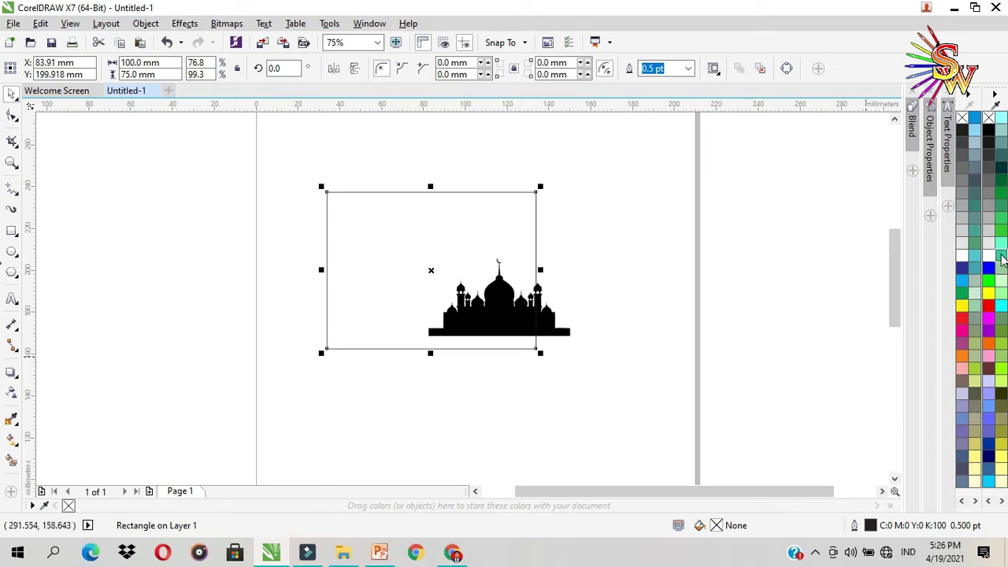
pyautogui.click(991, 367)
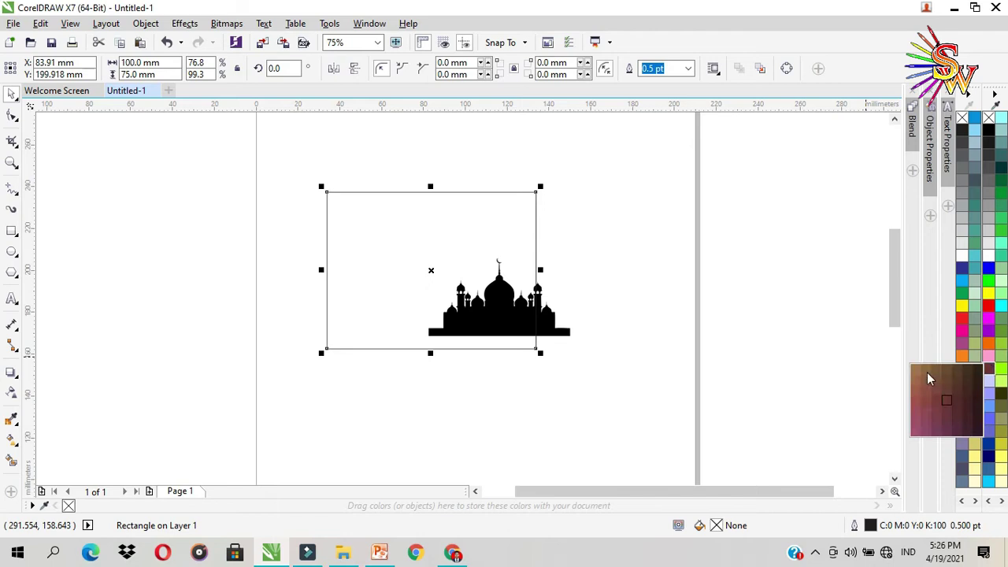
pyautogui.click(918, 375)
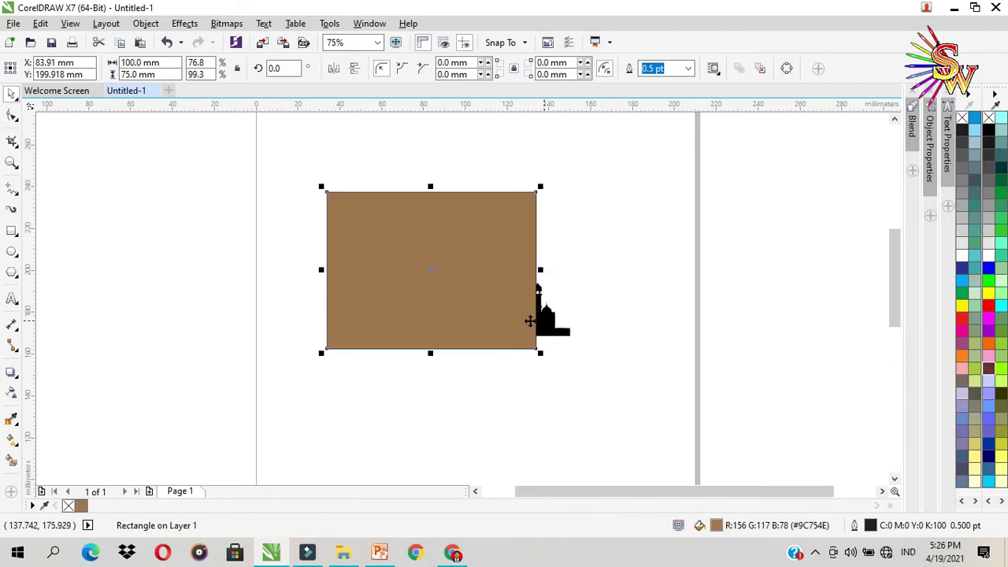
pyautogui.hotkey('shift', 'pagedown')
# Move the mosque over the brown rectangle and scale it up proportionally to about 113 mm by 62 mm.
pyautogui.click(438, 294)
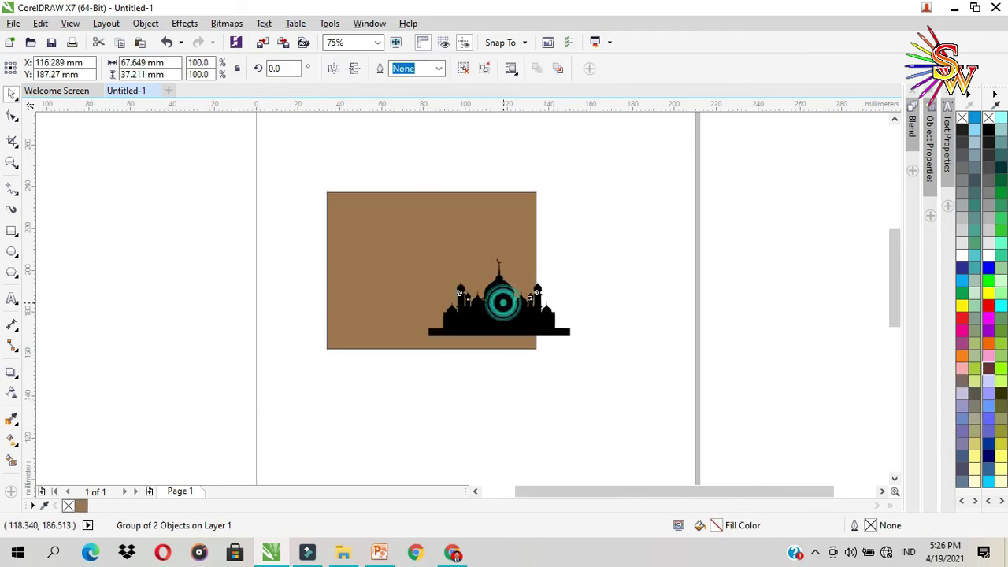
pyautogui.scroll(2, 425, 271)
pyautogui.scroll(-1, 428, 304)
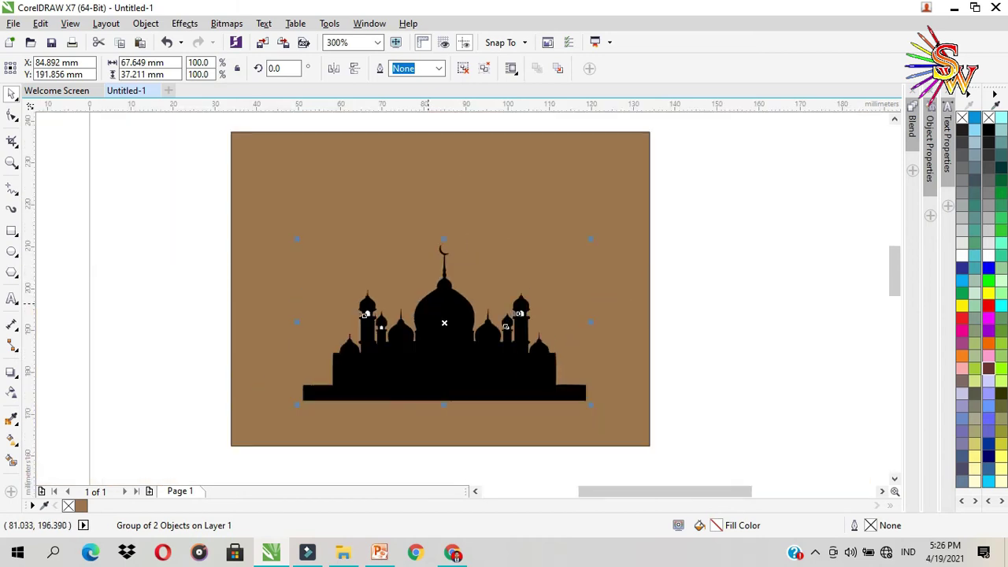
pyautogui.moveTo(591, 403); pyautogui.dragTo(682, 457)
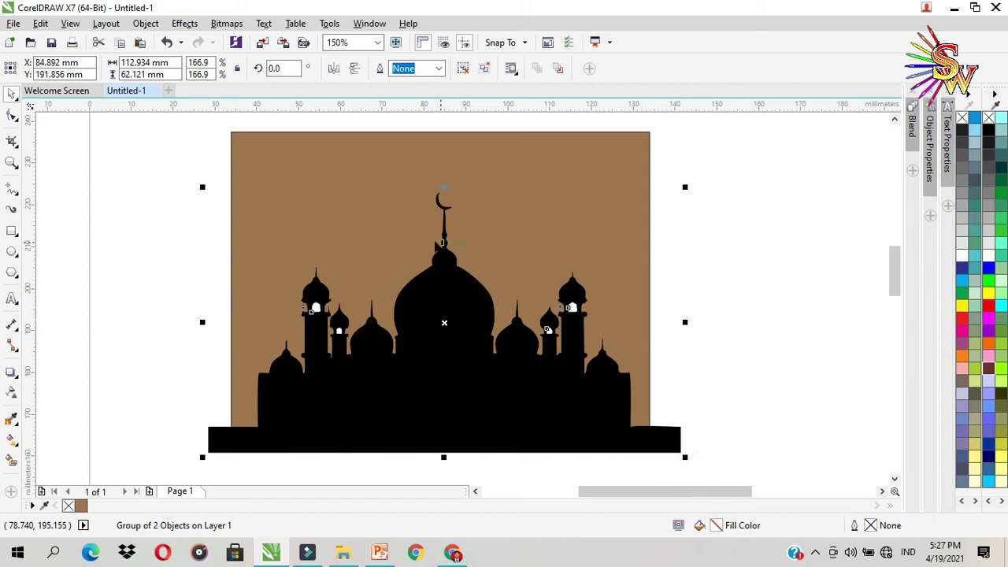
pyautogui.scroll(-1, 435, 244)
pyautogui.scroll(1, 430, 263)
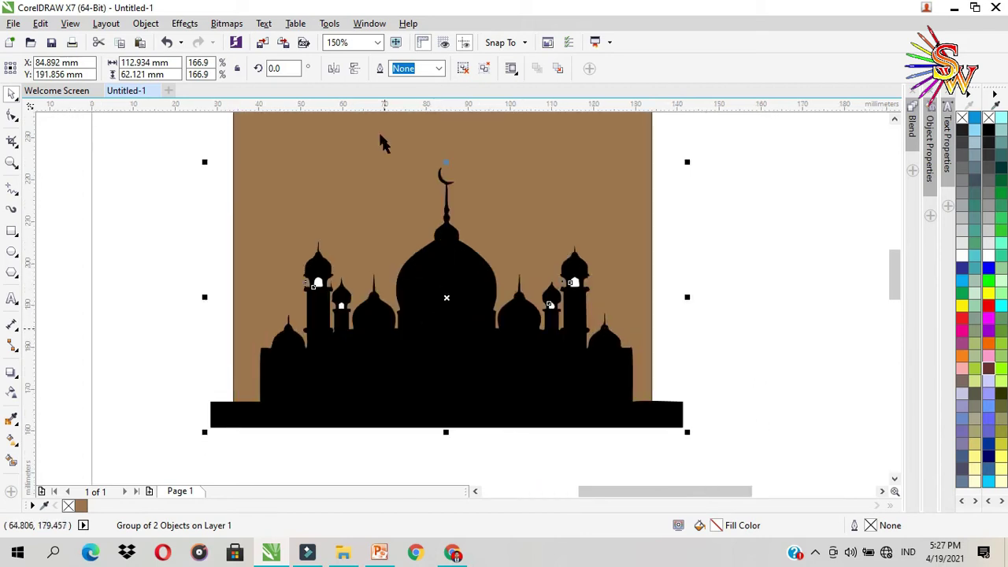
# Centre the mosque horizontally on the brown rectangle and undo its vertical centring.
pyautogui.keyDown('shift'); pyautogui.click(598, 137); pyautogui.keyUp('shift')
pyautogui.press('c')
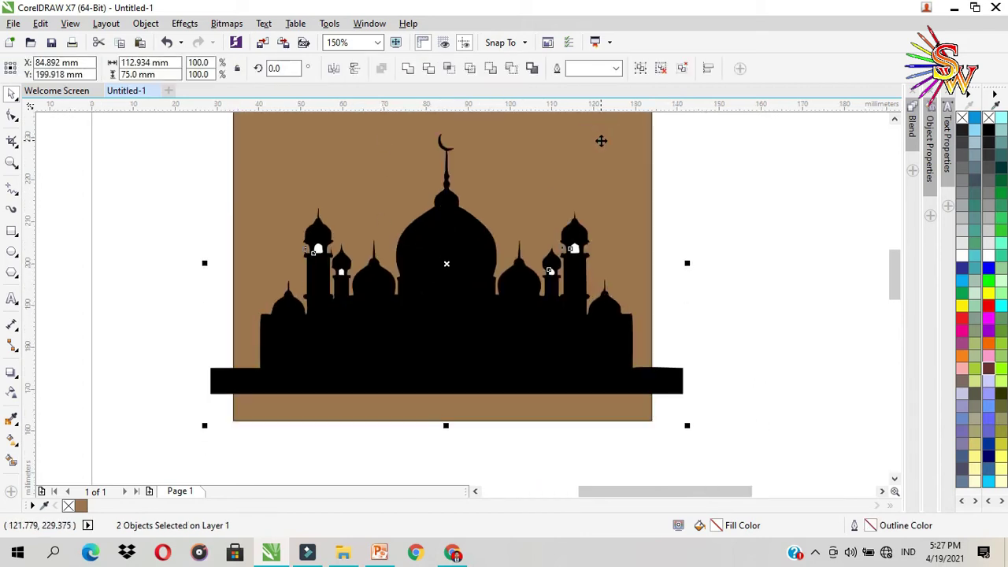
pyautogui.hotkey('ctrl', 'z')
pyautogui.click(744, 314)
# PowerClip the mosque inside the brown rectangle.
pyautogui.click(435, 358)
pyautogui.click(146, 24)
pyautogui.click(262, 151)
pyautogui.click(347, 159)
pyautogui.click(360, 155)
pyautogui.press('Escape')
pyautogui.scroll(-2, 452, 268)
pyautogui.scroll(2, 452, 268)
pyautogui.scroll(-2, 452, 267)
pyautogui.scroll(2, 452, 267)
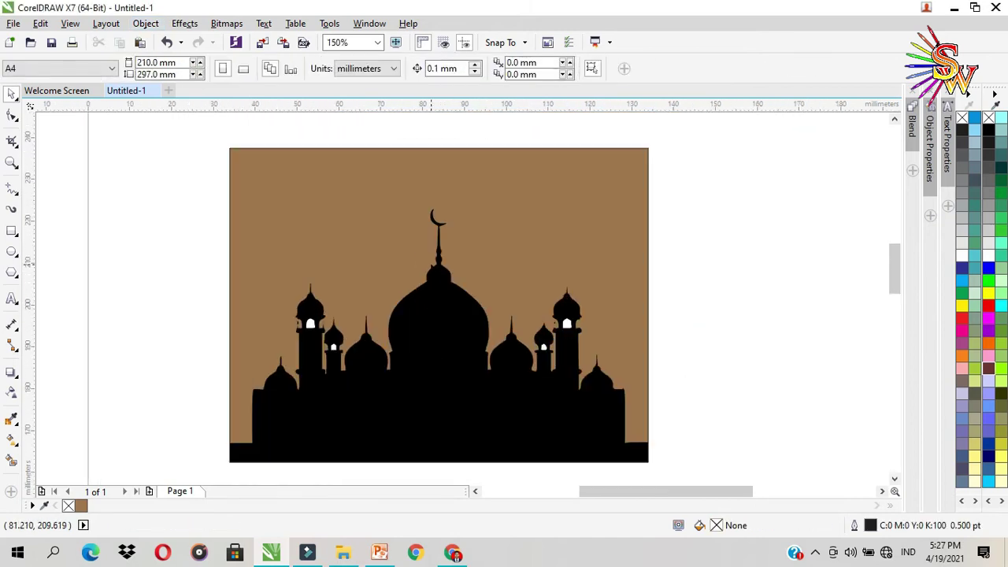
# Edit the PowerClip contents to nudge the mosque down about 5 mm and finish editing.
pyautogui.click(434, 265)
pyautogui.doubleClick(423, 283)
pyautogui.click(465, 404)
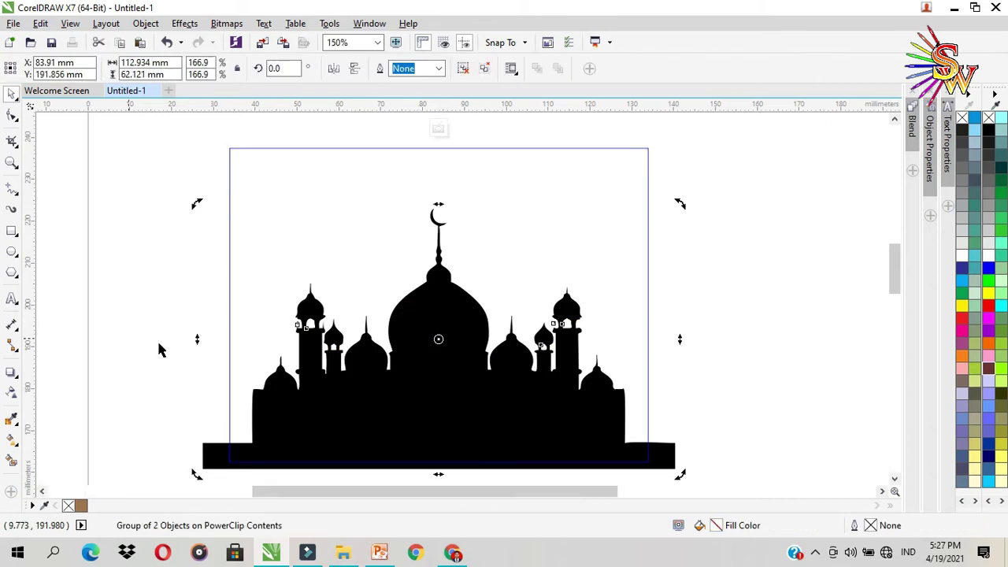
pyautogui.press('Down')
pyautogui.press('Down')
pyautogui.press('Down')
pyautogui.press('Down')
pyautogui.press('Down')
pyautogui.press('Down')
pyautogui.press('Down')
pyautogui.press('Down')
pyautogui.press('Down')
pyautogui.press('Down')
pyautogui.press('Down')
pyautogui.press('Down')
pyautogui.press('Down')
pyautogui.press('Down')
pyautogui.press('Down')
pyautogui.press('Down')
pyautogui.press('Down')
pyautogui.press('Down')
pyautogui.press('Down')
pyautogui.press('Down')
pyautogui.press('Down')
pyautogui.press('Down')
pyautogui.press('Down')
pyautogui.press('Down')
pyautogui.press('Down')
pyautogui.press('Down')
pyautogui.press('Down')
pyautogui.press('Down')
pyautogui.press('Down')
pyautogui.press('Down')
pyautogui.press('Down')
pyautogui.press('Down')
pyautogui.press('Down')
pyautogui.press('Down')
pyautogui.press('Down')
pyautogui.keyDown('ctrl'); pyautogui.click(728, 350); pyautogui.keyUp('ctrl')
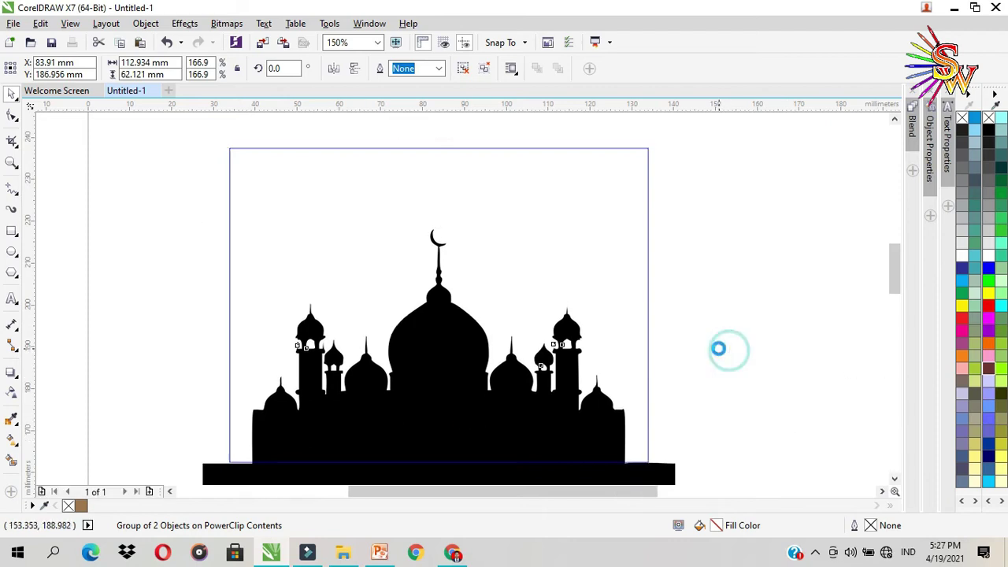
pyautogui.click(454, 334)
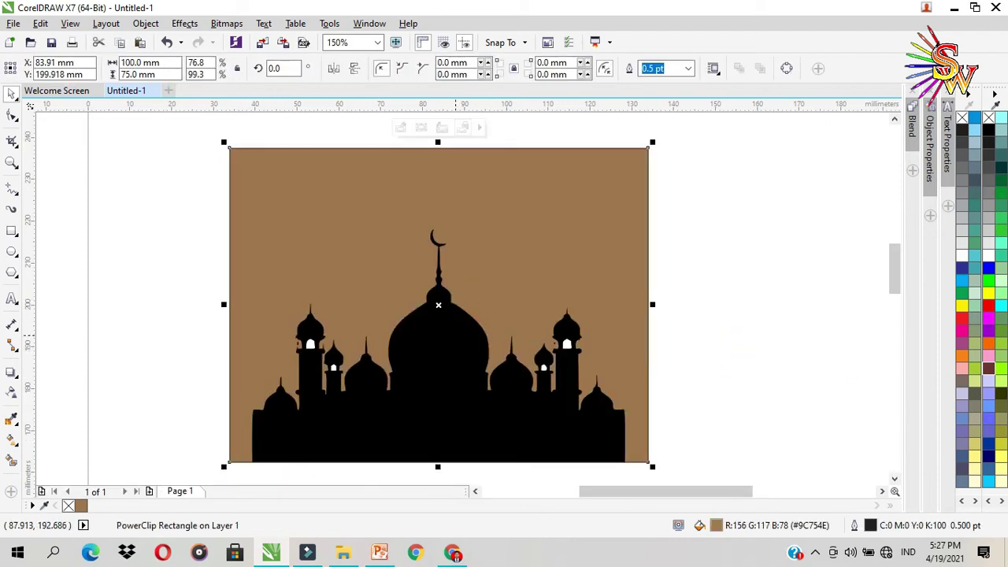
# Add the artistic text "Marhaban Ya Ramadan" above the mosque, near the rectangle's upper edge.
pyautogui.click(11, 299)
pyautogui.click(323, 196)
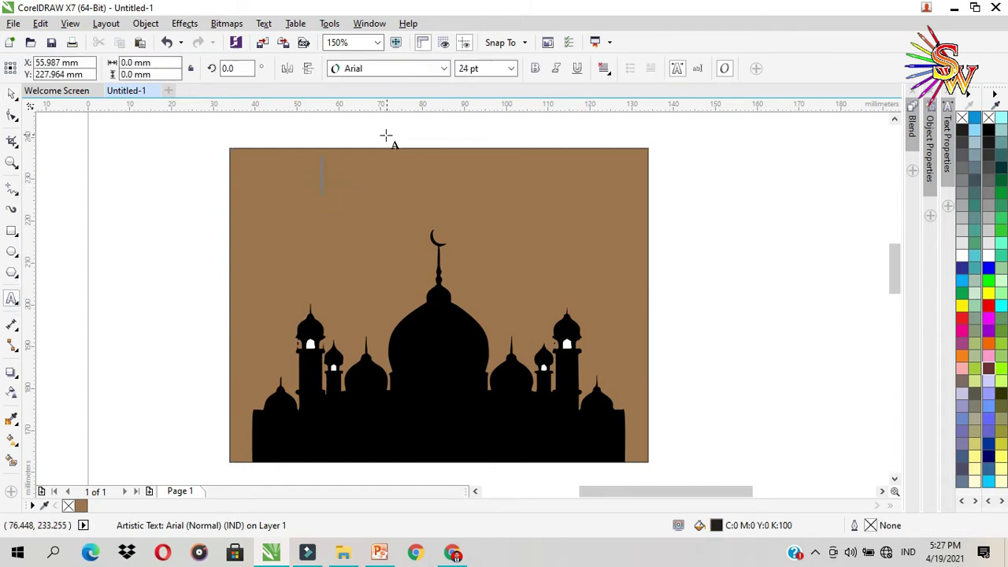
pyautogui.write('Marha')
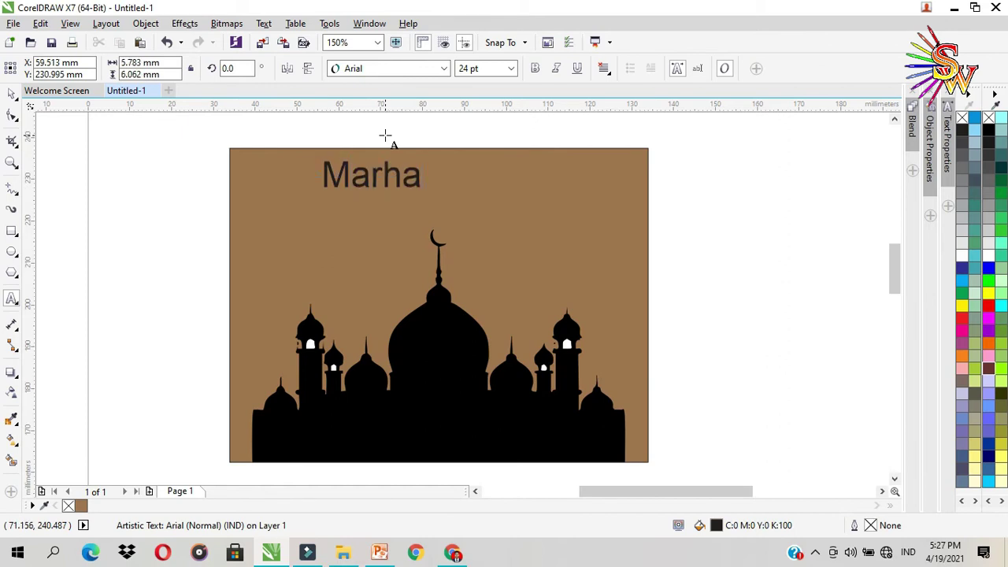
pyautogui.write('ban Ya Ramadan')
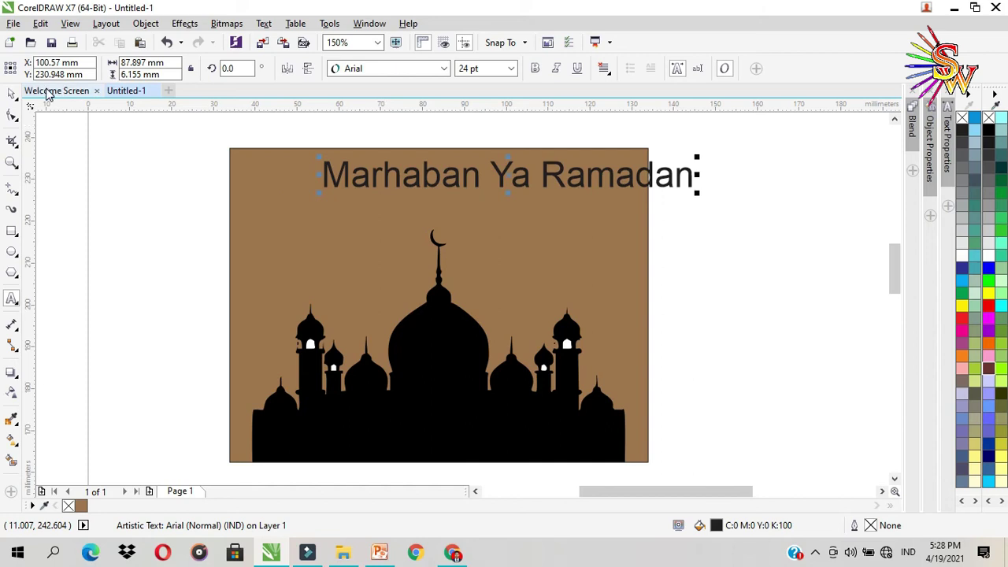
pyautogui.click(13, 94)
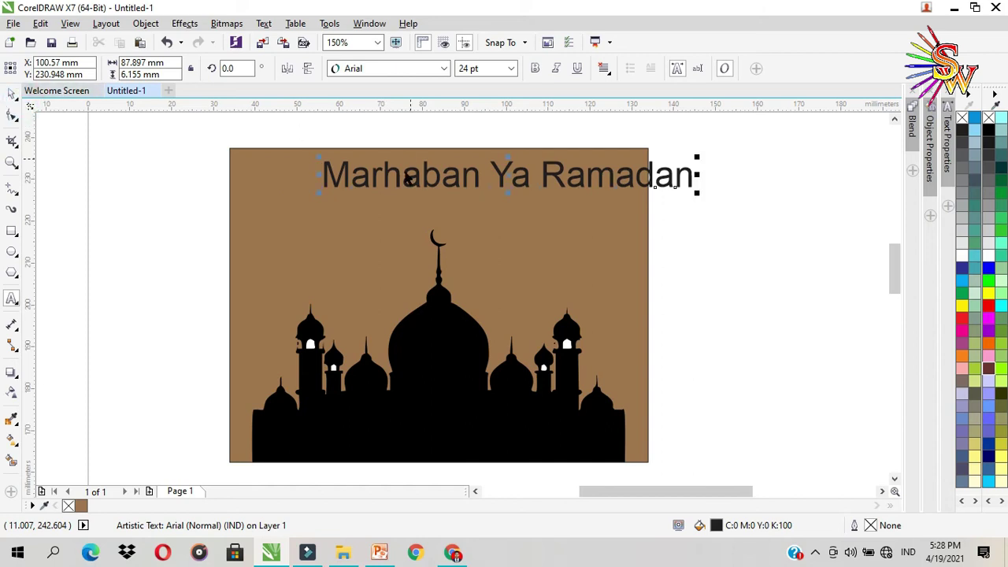
# Move the "Marhaban Ya Ramadan" text about 20 mm right and 8 mm down, and clear the selection.
pyautogui.moveTo(390, 178); pyautogui.dragTo(497, 210)
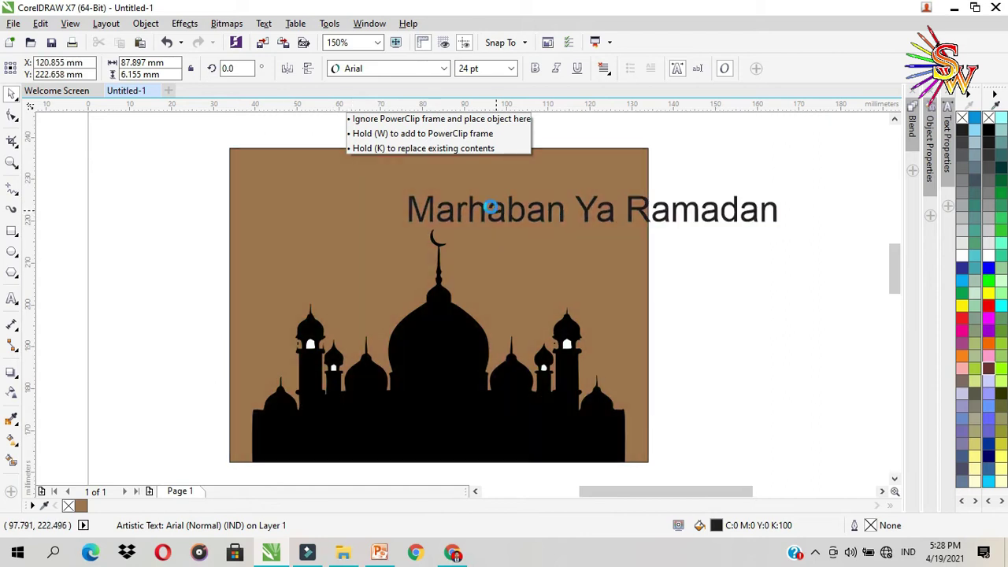
pyautogui.click(478, 270)
pyautogui.click(783, 306)
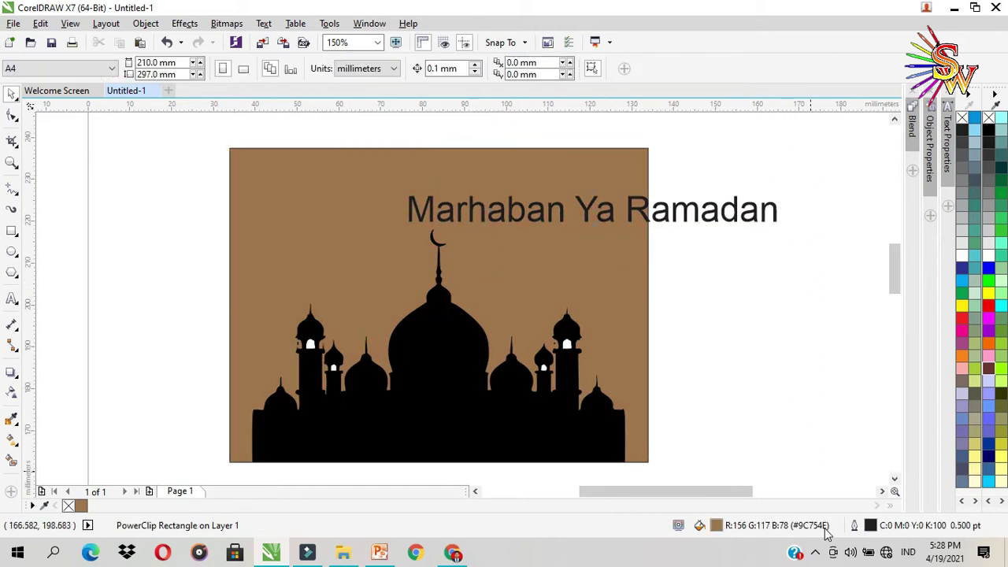
pyautogui.click(816, 552)
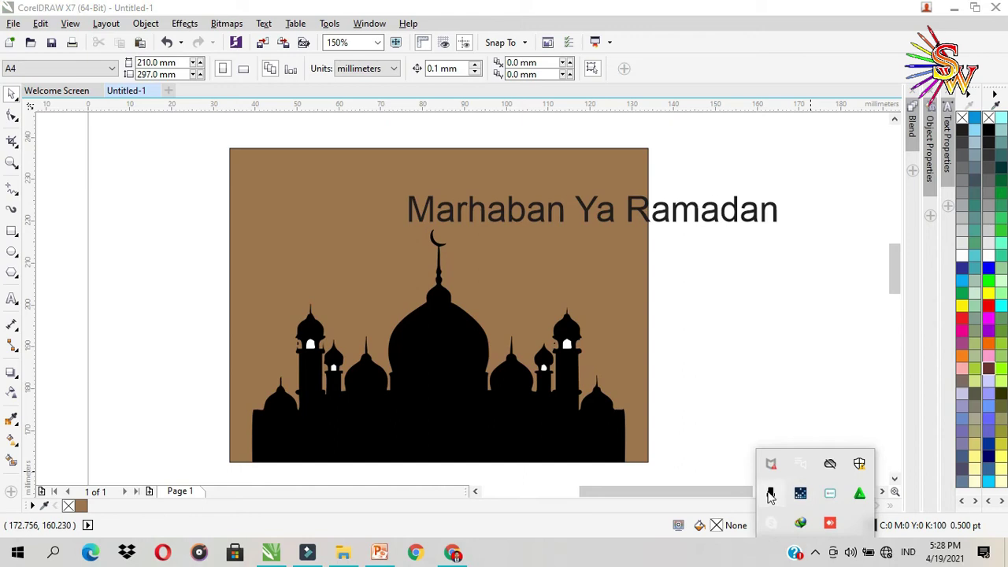
pyautogui.rightClick(831, 497)
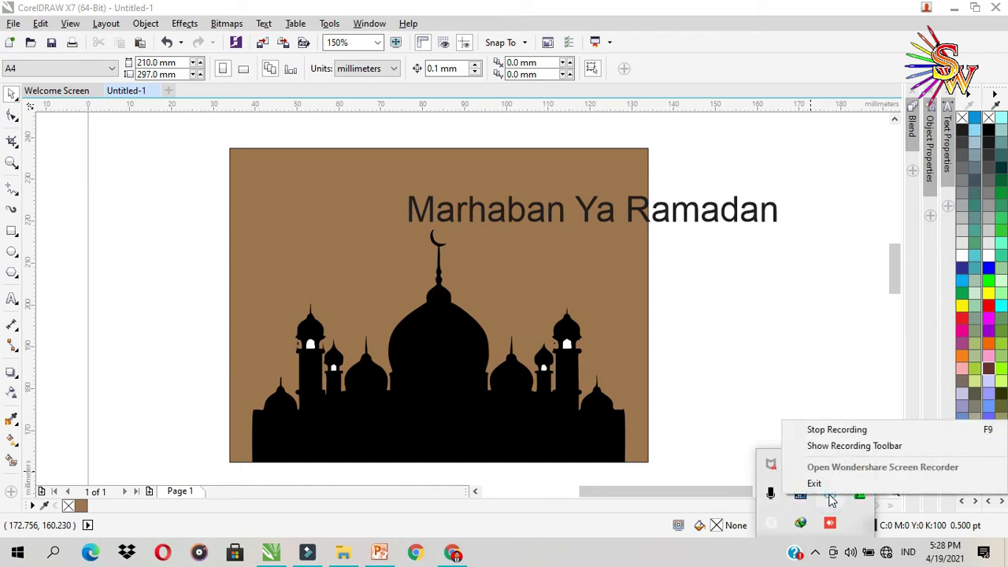
pyautogui.click(836, 430)
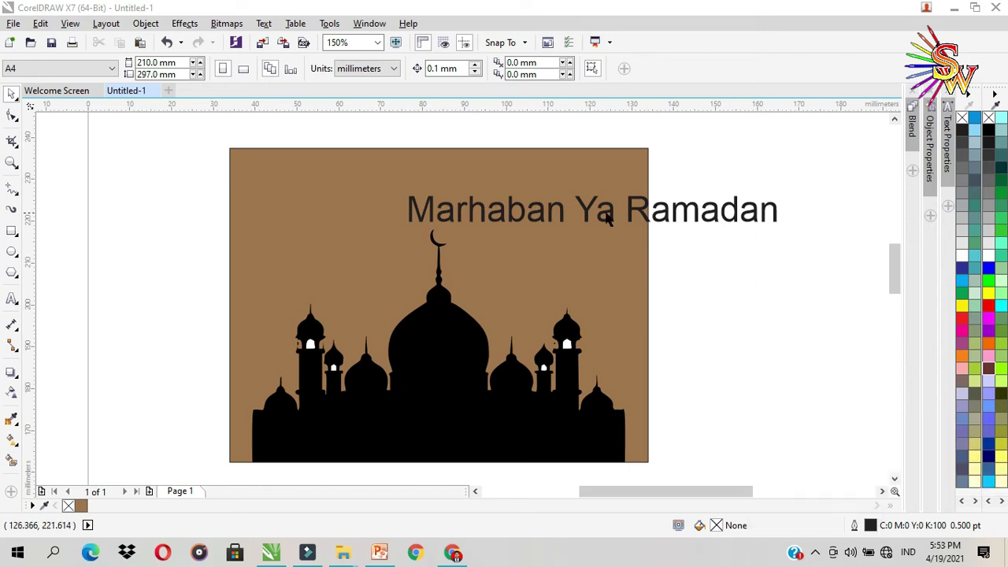
# Move the brown rectangle with the mosque about 34 mm right so it sits behind the whole text.
pyautogui.click(669, 214)
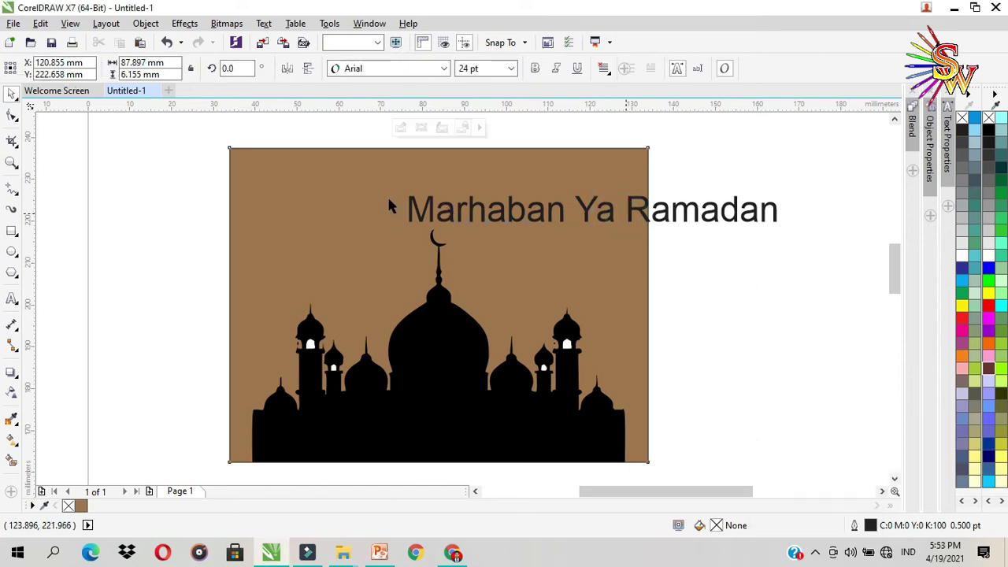
pyautogui.moveTo(278, 230); pyautogui.dragTo(583, 231)
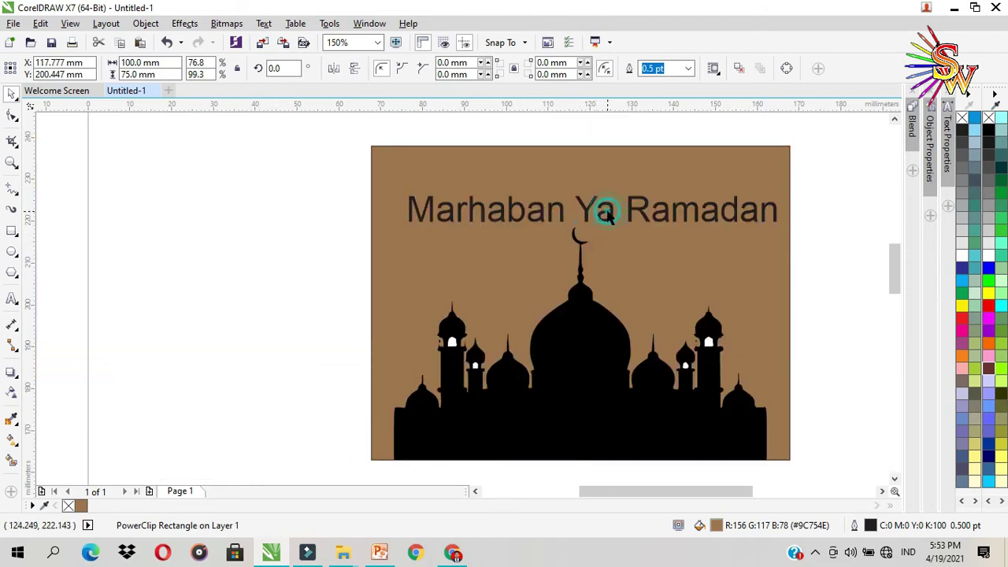
pyautogui.click(603, 216)
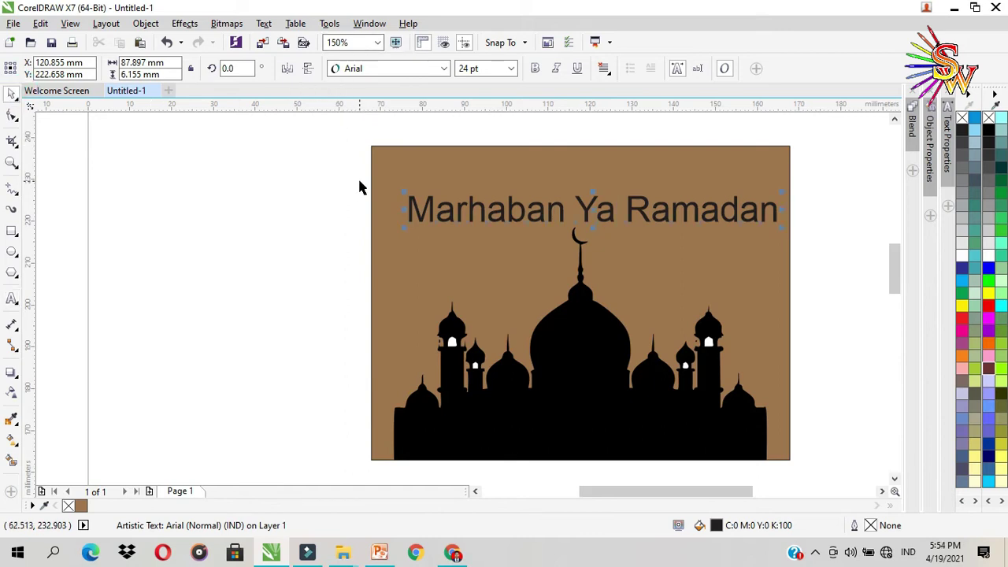
pyautogui.click(352, 69)
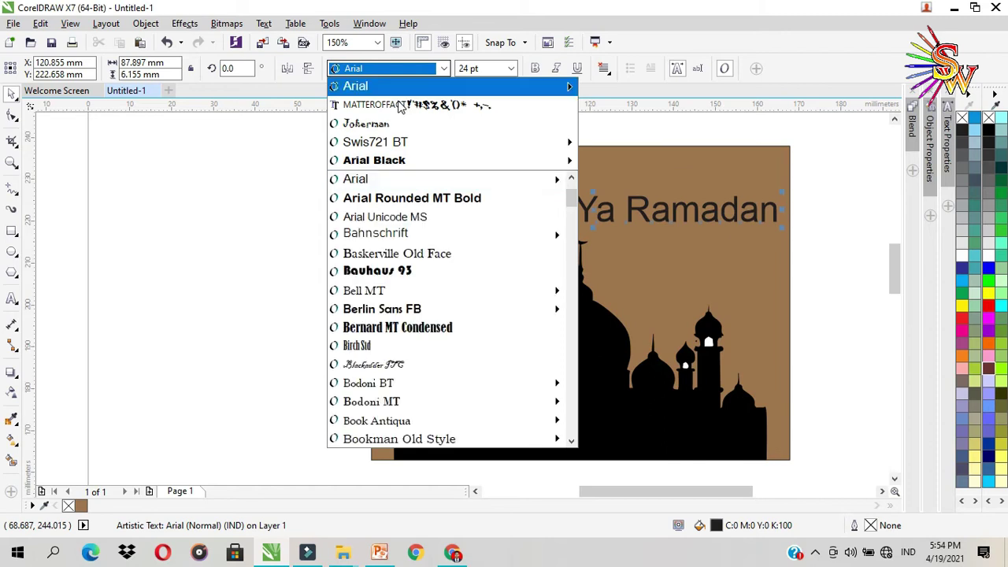
pyautogui.press('Down')
pyautogui.press('Down')
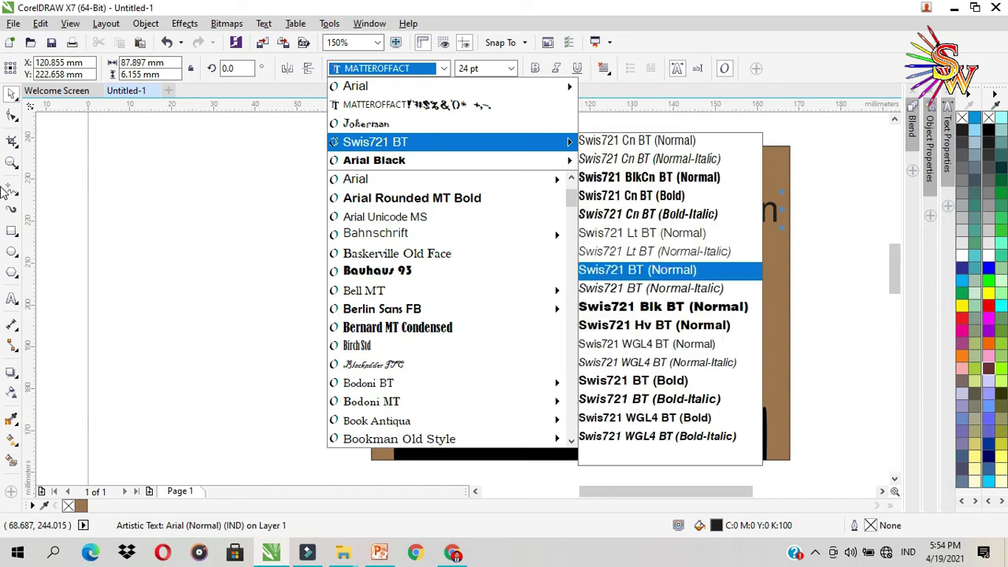
pyautogui.press('Down')
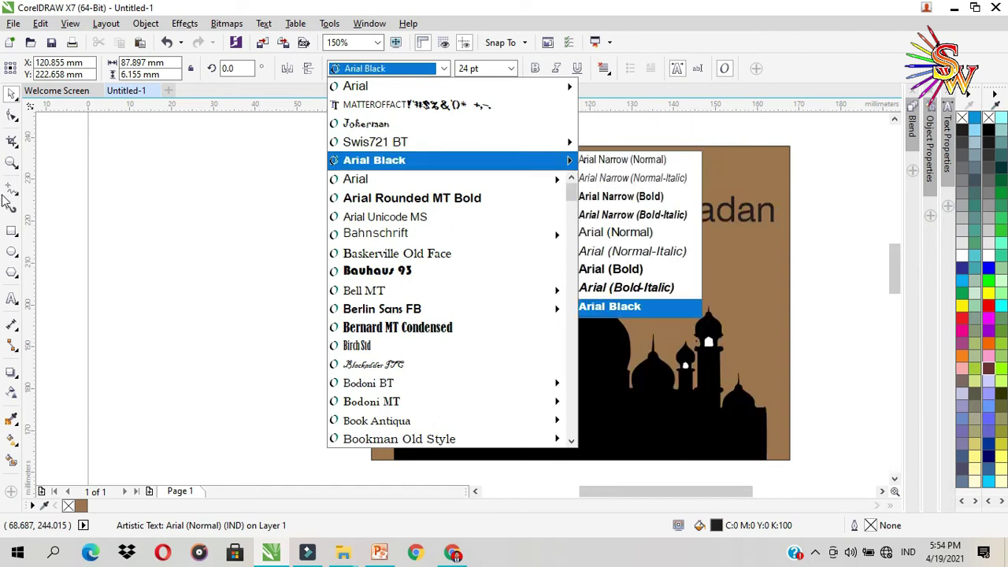
pyautogui.press('Down')
pyautogui.click(284, 238)
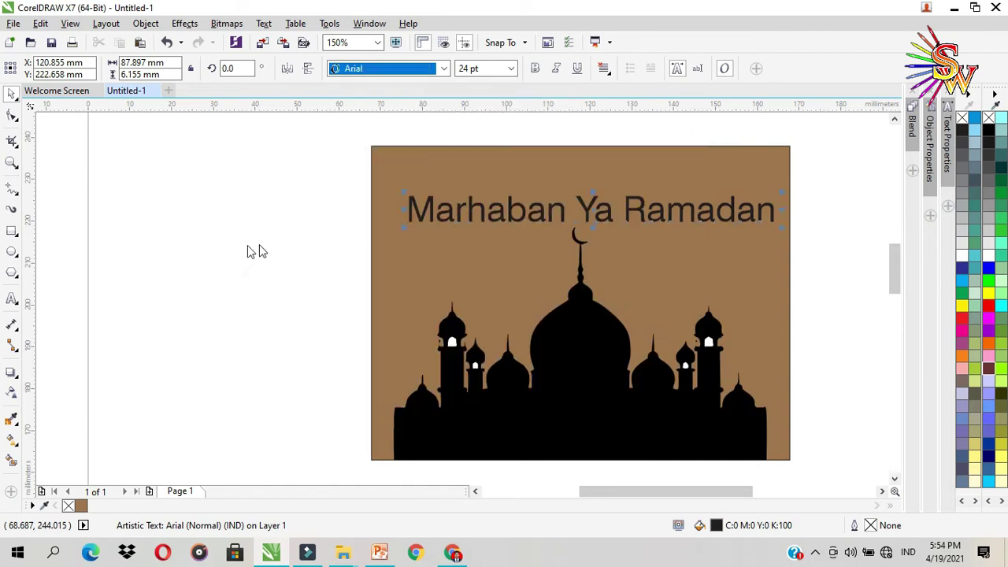
# Move the text about 69 mm left, preview fonts on it and set its font to Circula Thin.
pyautogui.moveTo(462, 212); pyautogui.dragTo(172, 209)
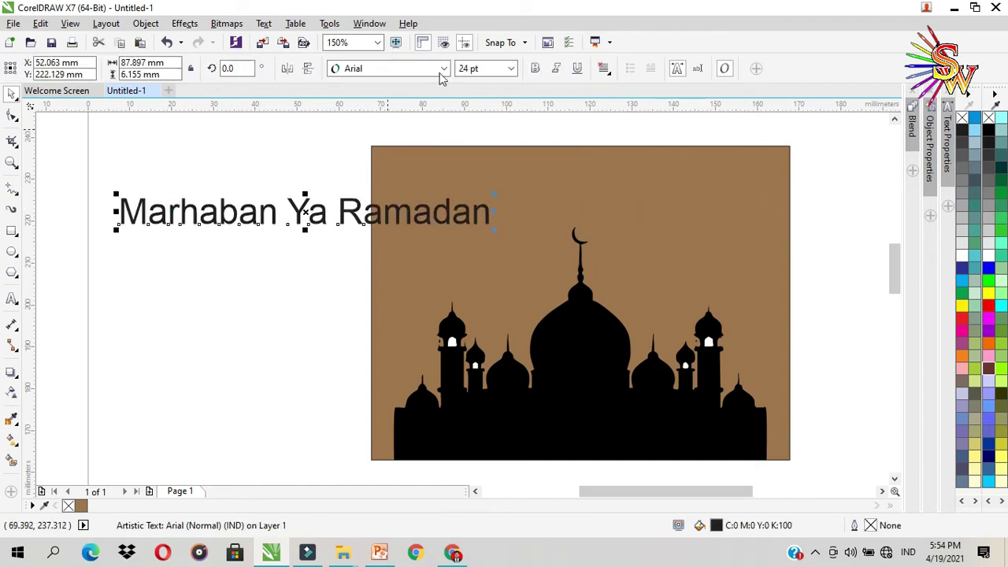
pyautogui.click(444, 68)
pyautogui.press('Down')
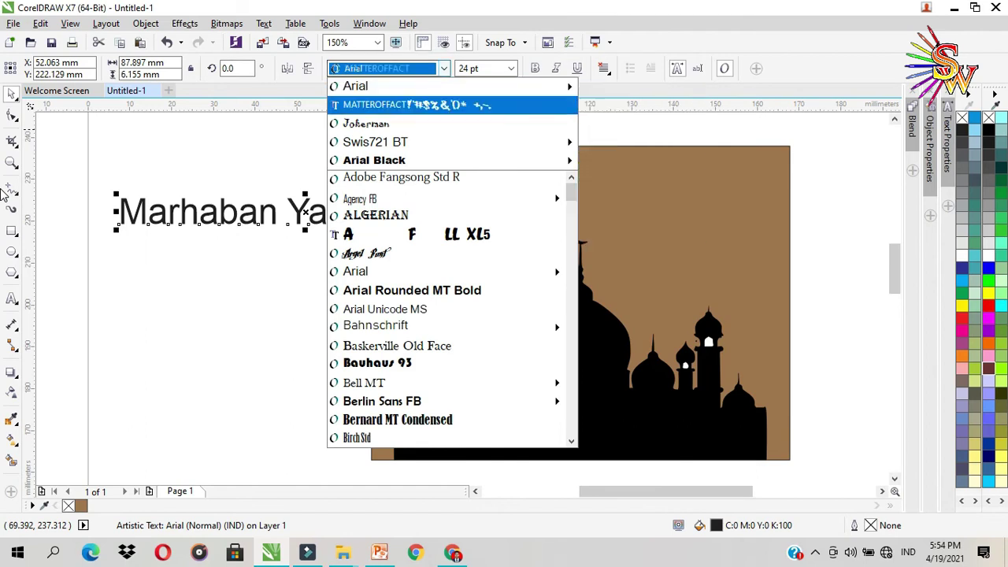
pyautogui.press('Down')
pyautogui.press('Down')
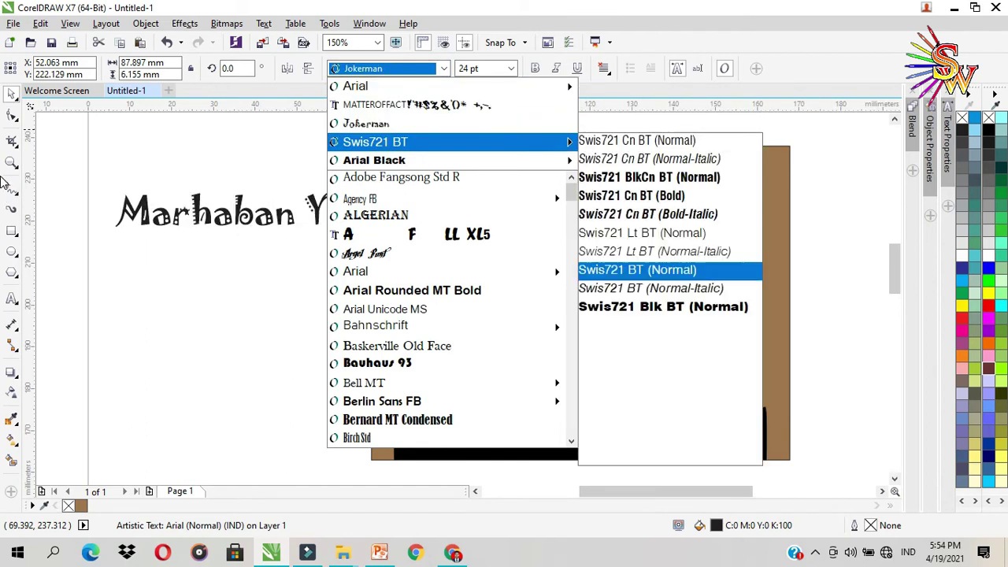
pyautogui.press('Down')
pyautogui.press('Down')
pyautogui.press('Down')
pyautogui.press('Down')
pyautogui.press('Down')
pyautogui.press('Down')
pyautogui.press('Down')
pyautogui.press('Down')
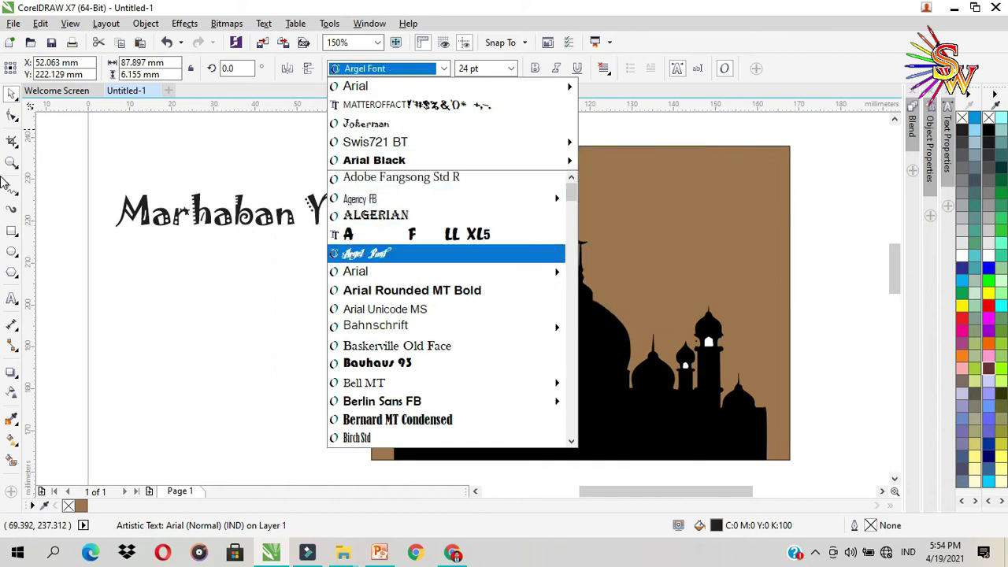
pyautogui.press('Down')
pyautogui.press('Down')
pyautogui.press('Down')
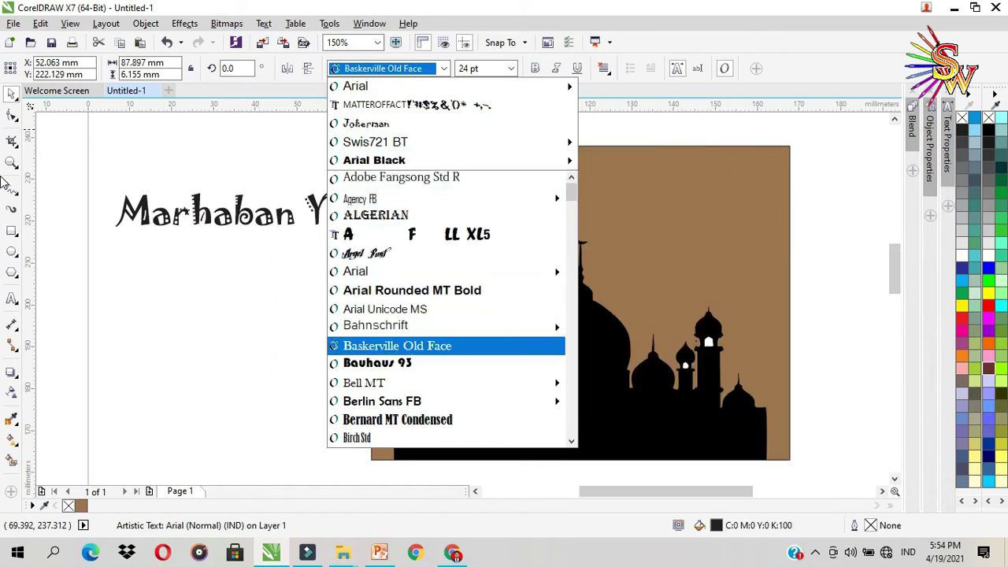
pyautogui.press('Down')
pyautogui.press('Down')
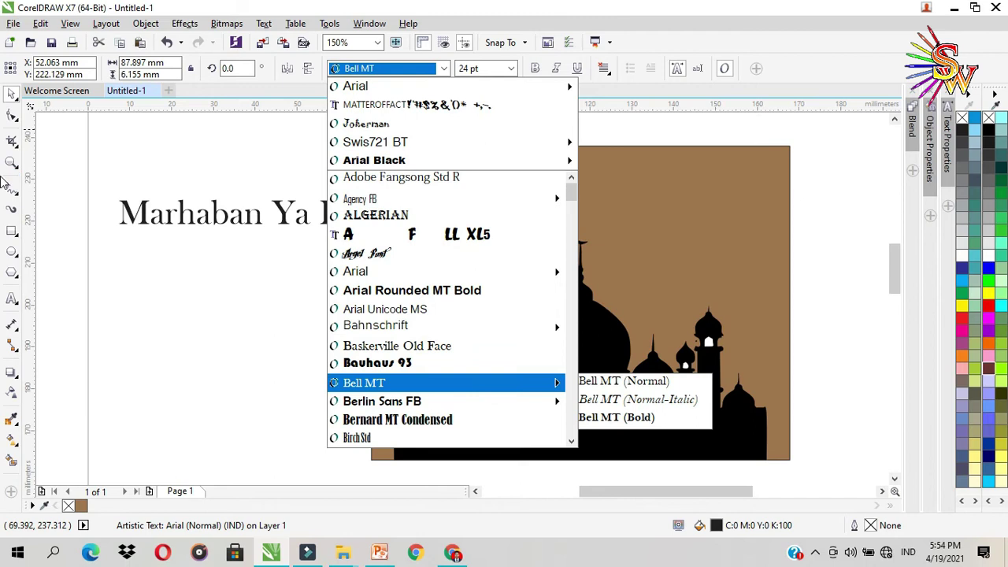
pyautogui.press('Down')
pyautogui.press('Down')
pyautogui.press('Down')
pyautogui.press('Down')
pyautogui.press('Down')
pyautogui.press('Up')
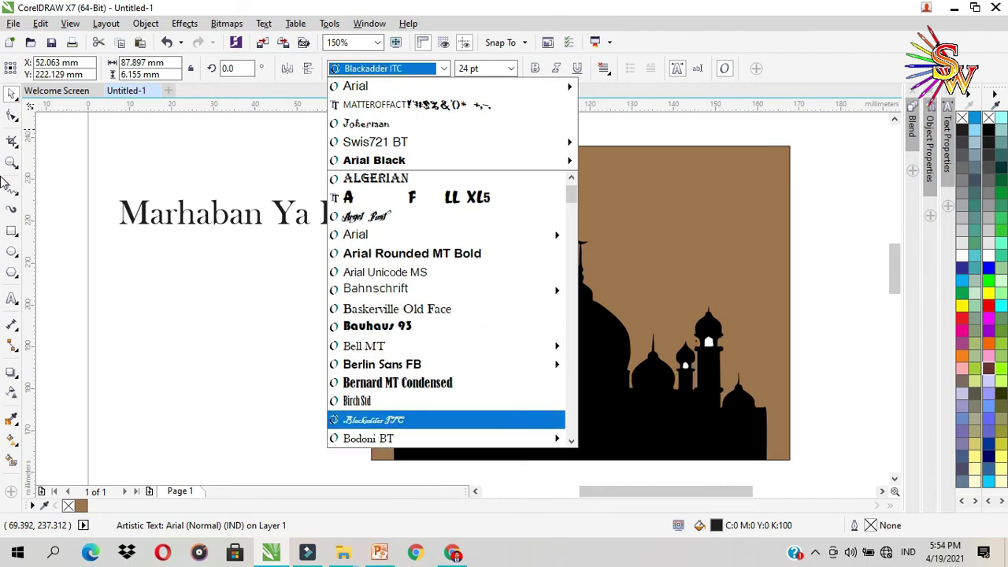
pyautogui.press('Down')
pyautogui.press('Down')
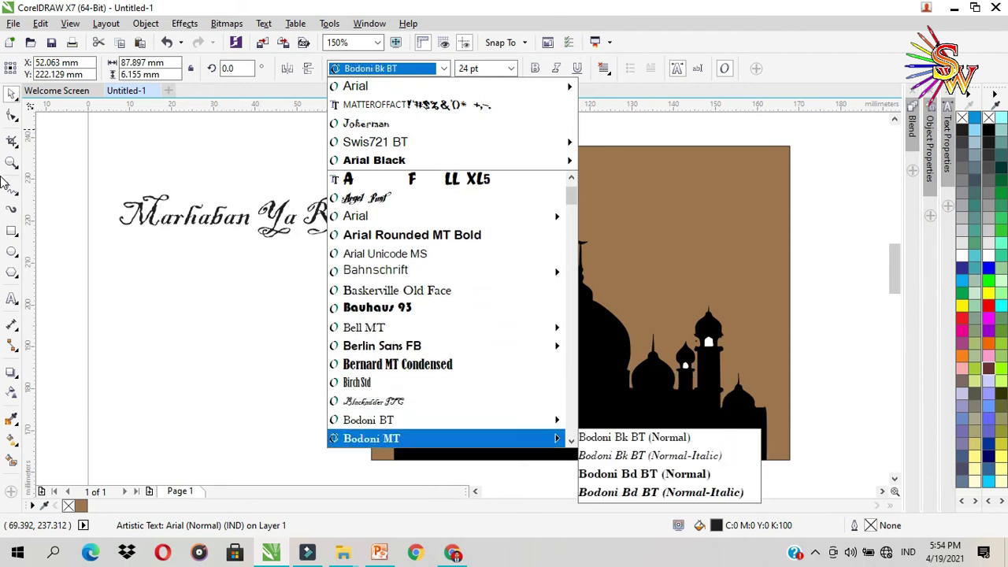
pyautogui.press('Down')
pyautogui.press('Down')
pyautogui.press('Down')
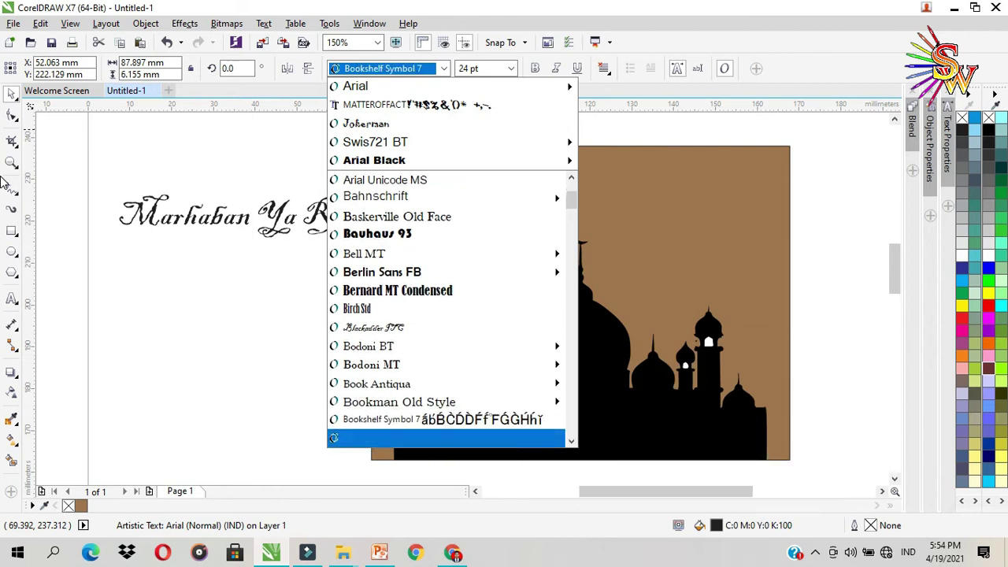
pyautogui.press('Down')
pyautogui.press('Down')
pyautogui.press('Up')
pyautogui.press('Up')
pyautogui.press('Up')
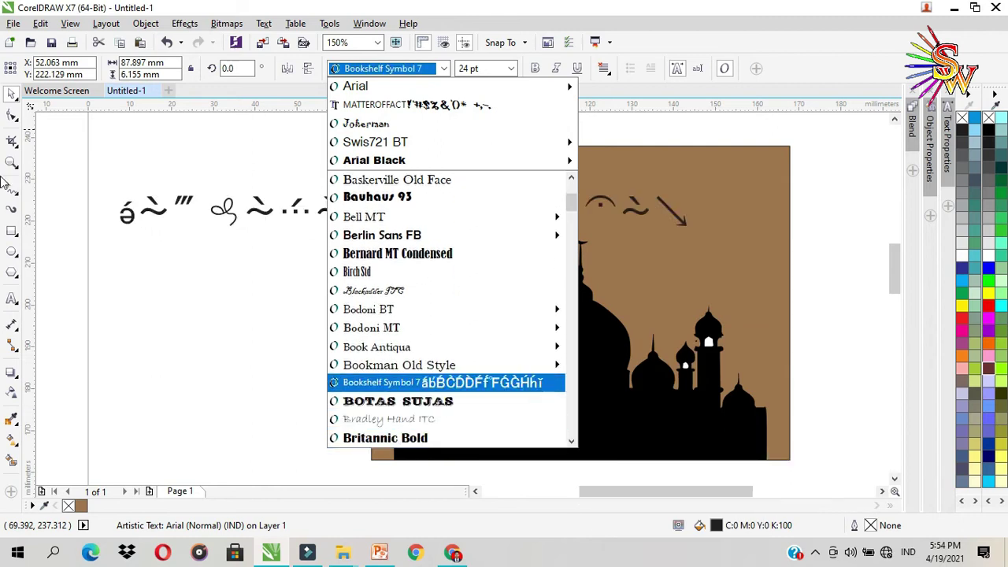
pyautogui.press('Down')
pyautogui.press('Down')
pyautogui.press('Down')
pyautogui.press('Down')
pyautogui.press('Down')
pyautogui.press('Down')
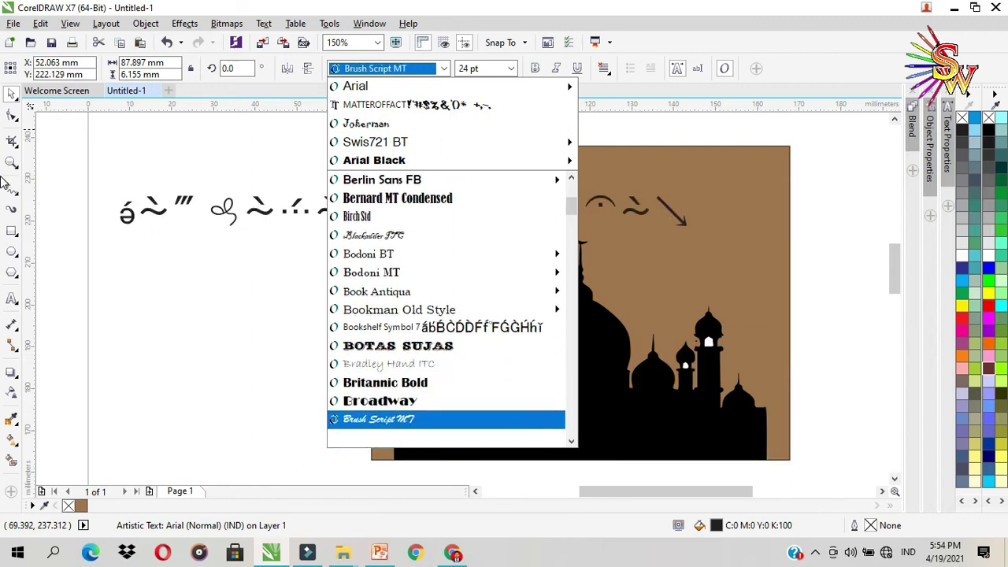
pyautogui.press('Down')
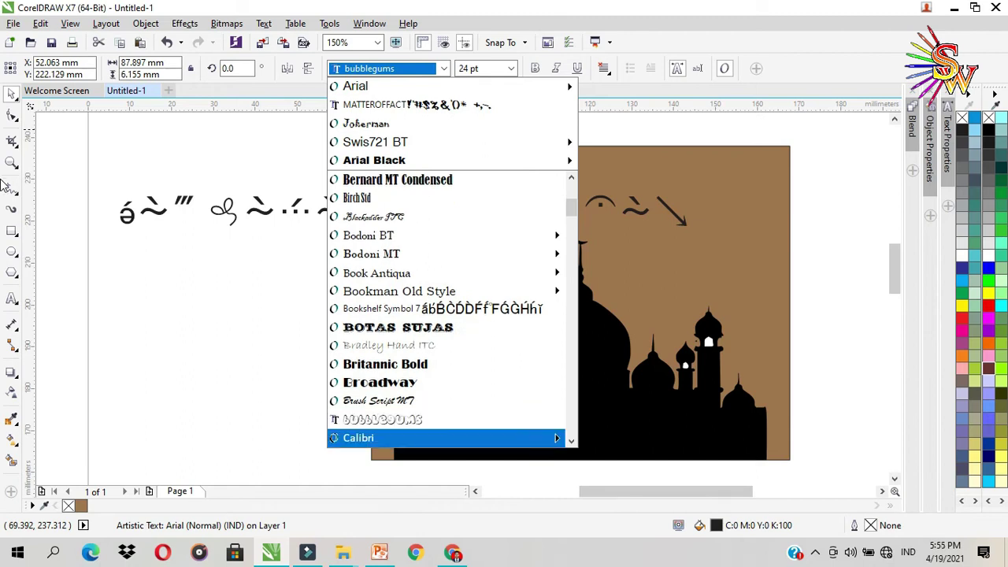
pyautogui.press('Down')
pyautogui.press('Down')
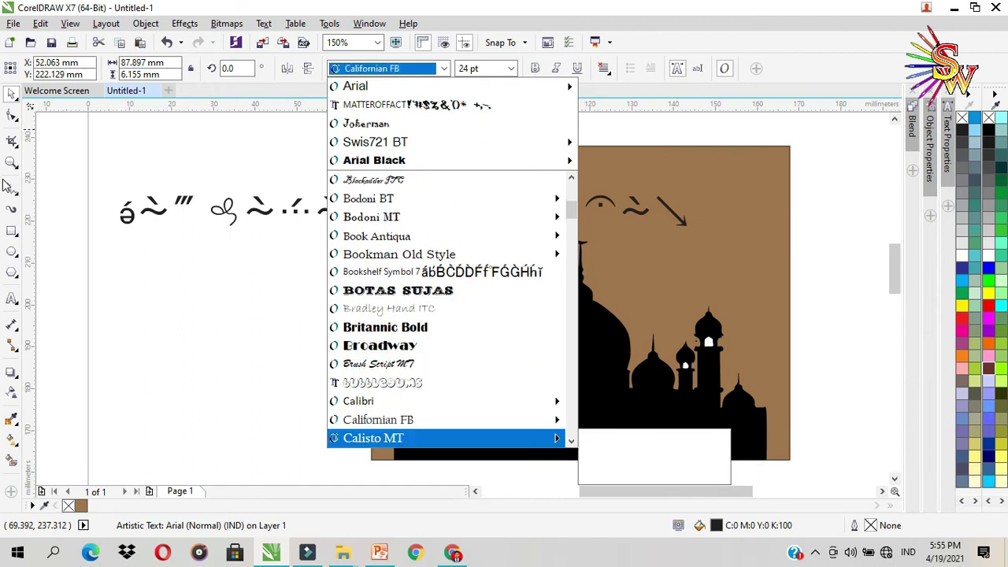
pyautogui.press('Down')
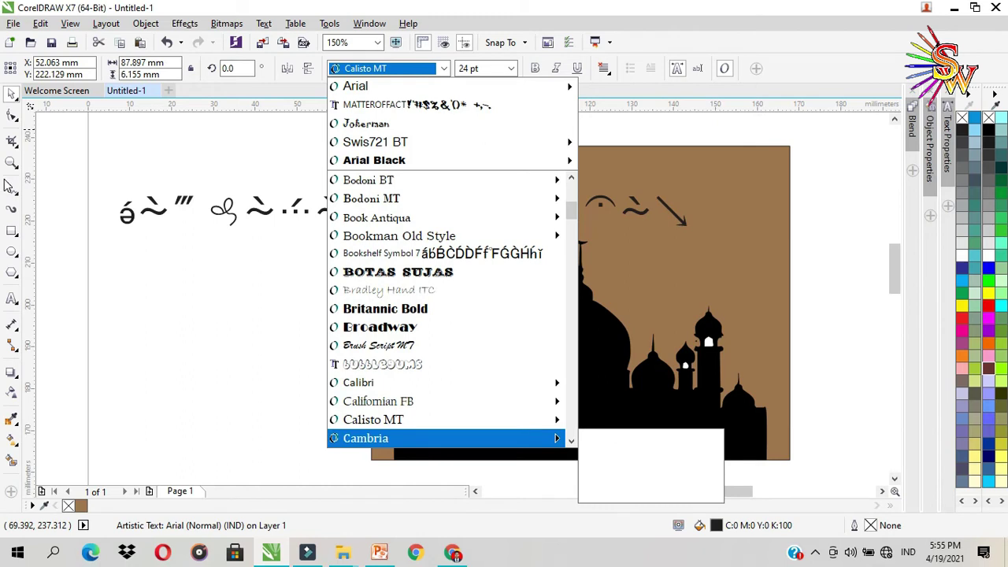
pyautogui.press('Down')
pyautogui.press('Down')
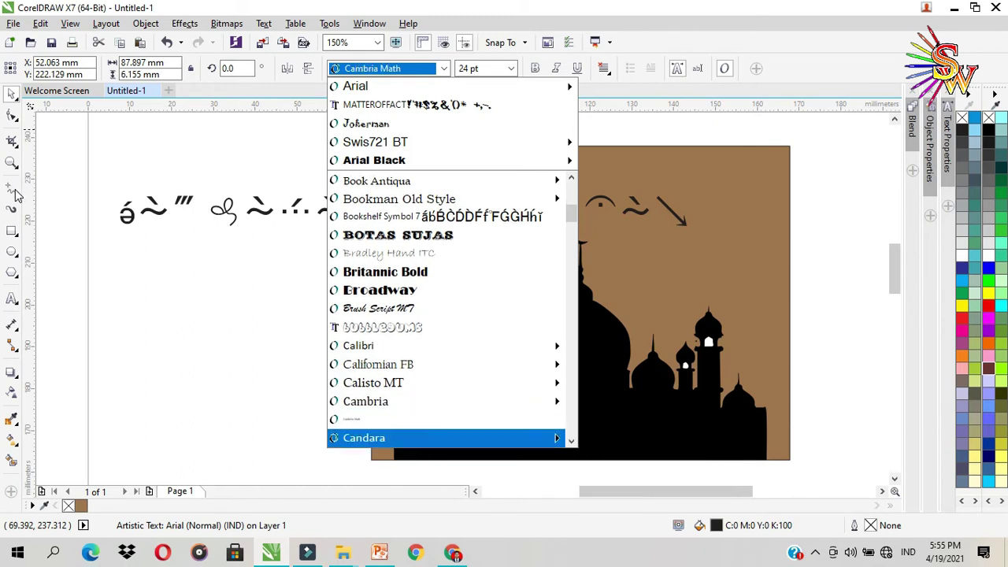
pyautogui.press('Down')
pyautogui.press('Down')
pyautogui.press('Down')
pyautogui.press('Down')
pyautogui.press('Down')
pyautogui.press('Down')
pyautogui.press('Down')
pyautogui.press('Down')
pyautogui.press('Down')
pyautogui.press('Down')
pyautogui.press('Down')
pyautogui.press('Down')
pyautogui.press('Down')
pyautogui.press('Down')
pyautogui.press('Down')
pyautogui.press('Up')
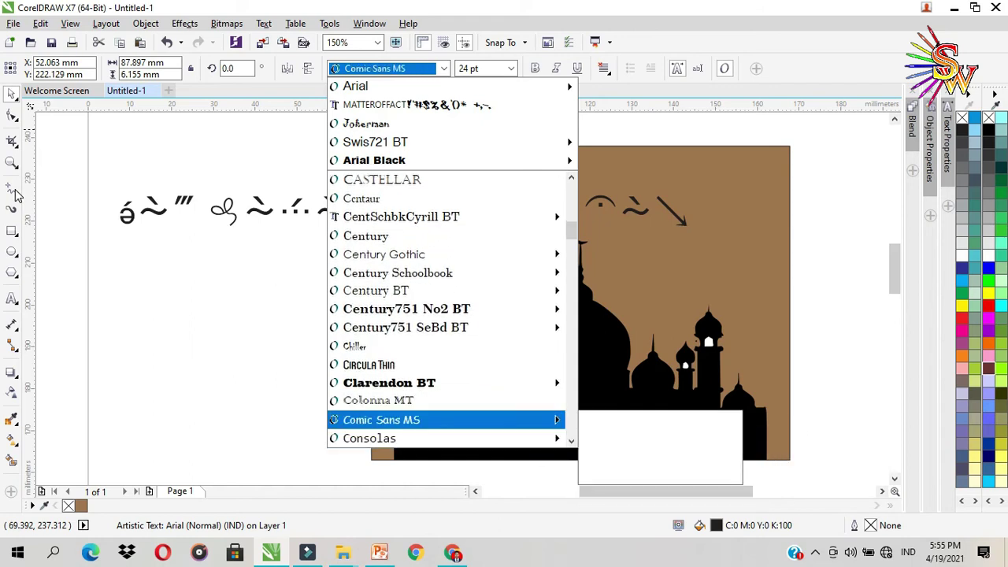
pyautogui.press('Up')
pyautogui.press('Up')
pyautogui.press('Up')
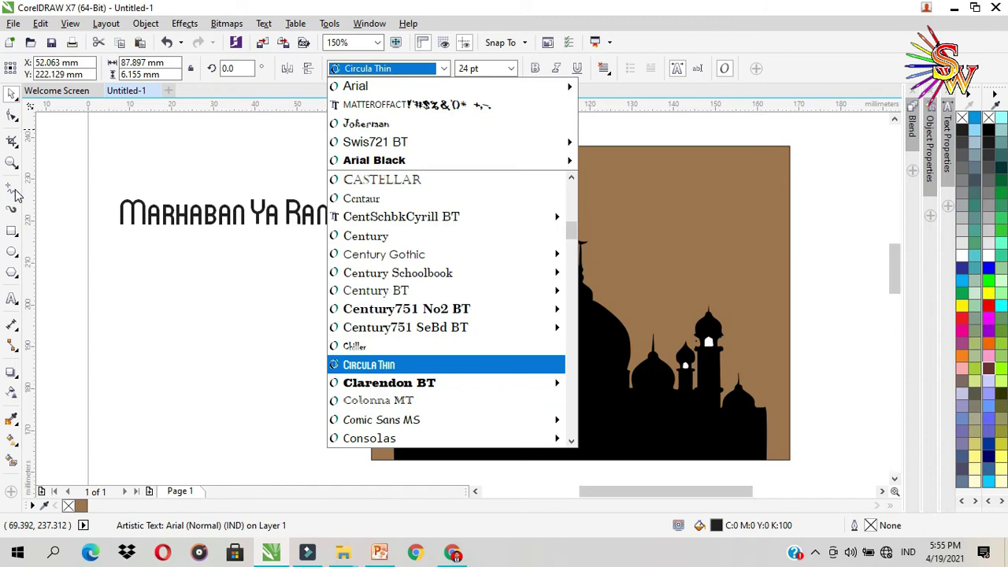
pyautogui.click(365, 366)
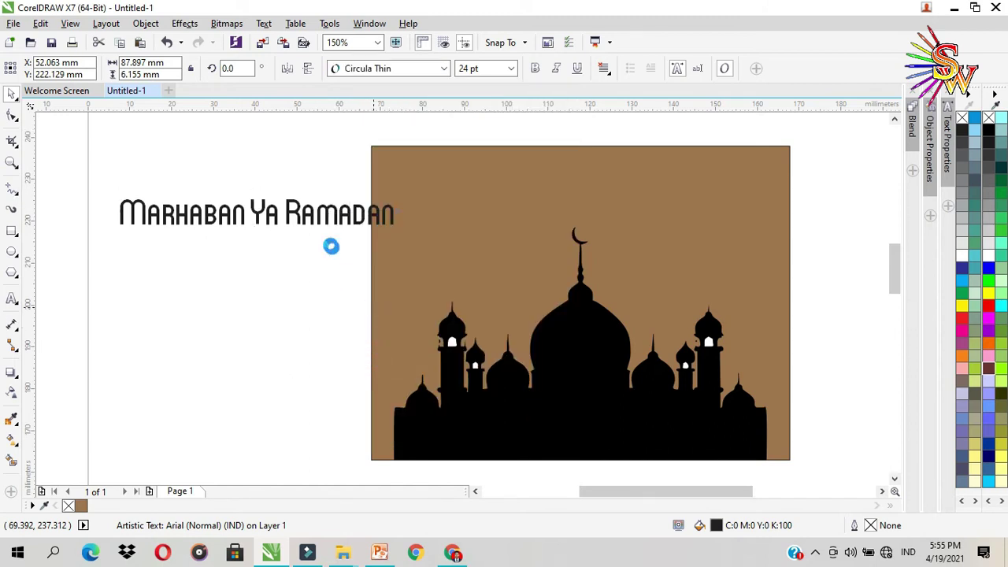
# Enlarge the text to about 28.9 pt and place it on the brown rectangle just above the mosque's crescent.
pyautogui.moveTo(313, 214); pyautogui.dragTo(766, 277)
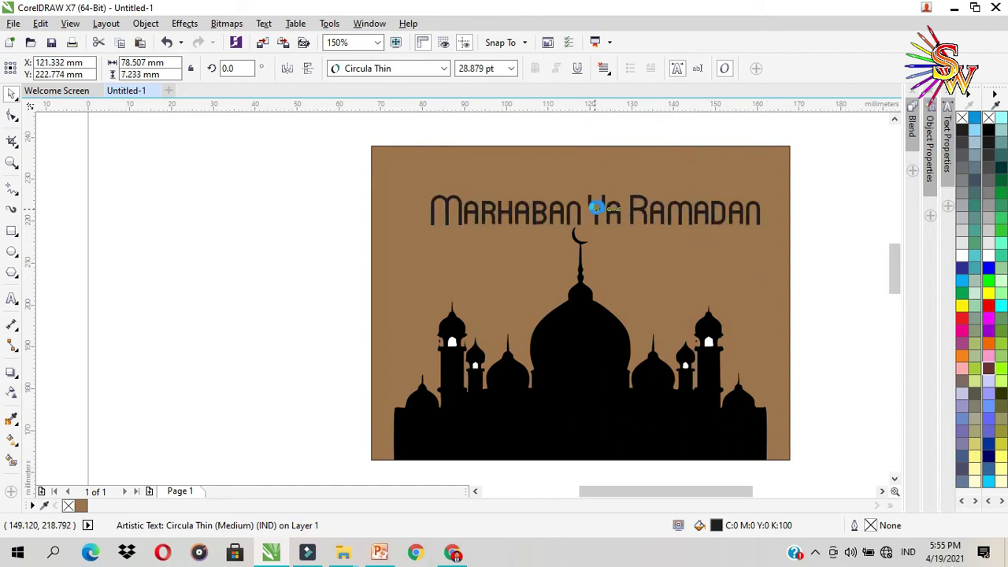
pyautogui.moveTo(596, 207); pyautogui.dragTo(579, 204)
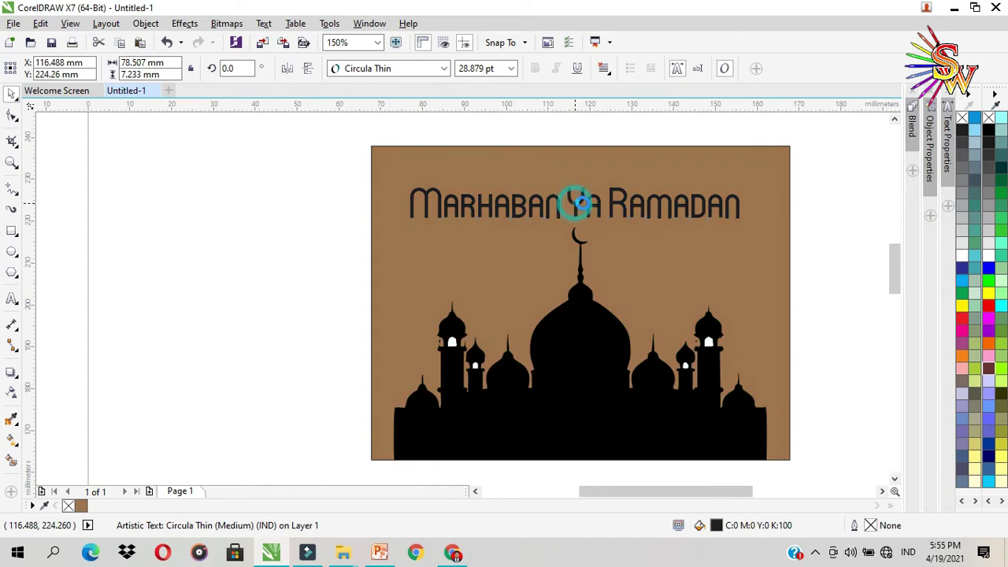
# Centre the text horizontally on the brown rectangle and clear the selection.
pyautogui.click(477, 279)
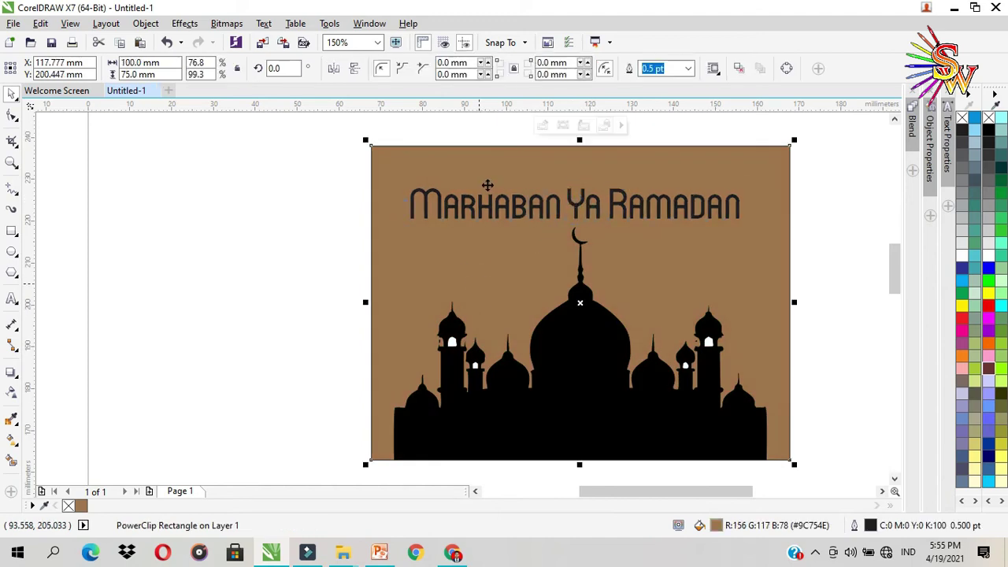
pyautogui.click(490, 206)
pyautogui.keyDown('shift'); pyautogui.click(481, 263); pyautogui.keyUp('shift')
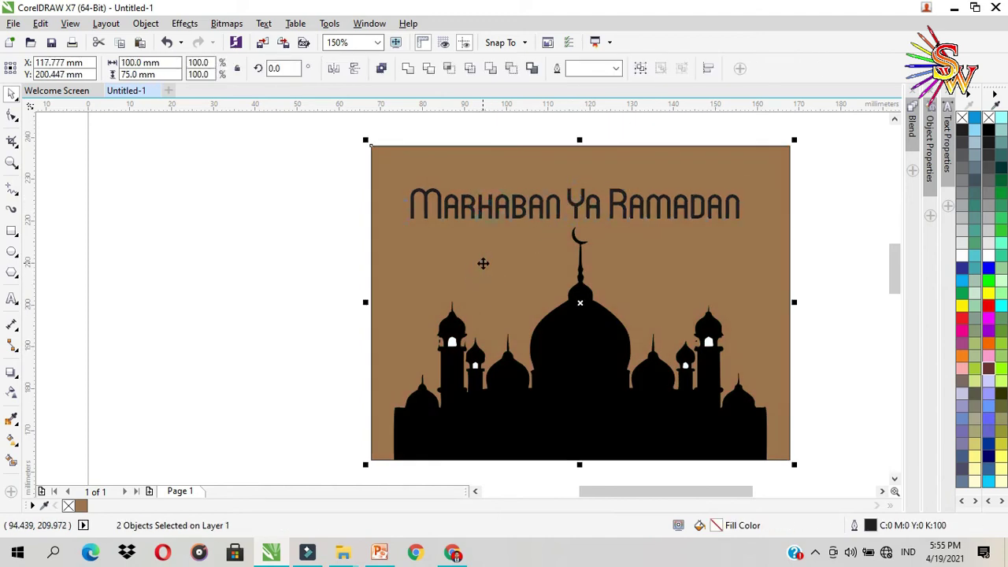
pyautogui.press('c')
pyautogui.click(255, 251)
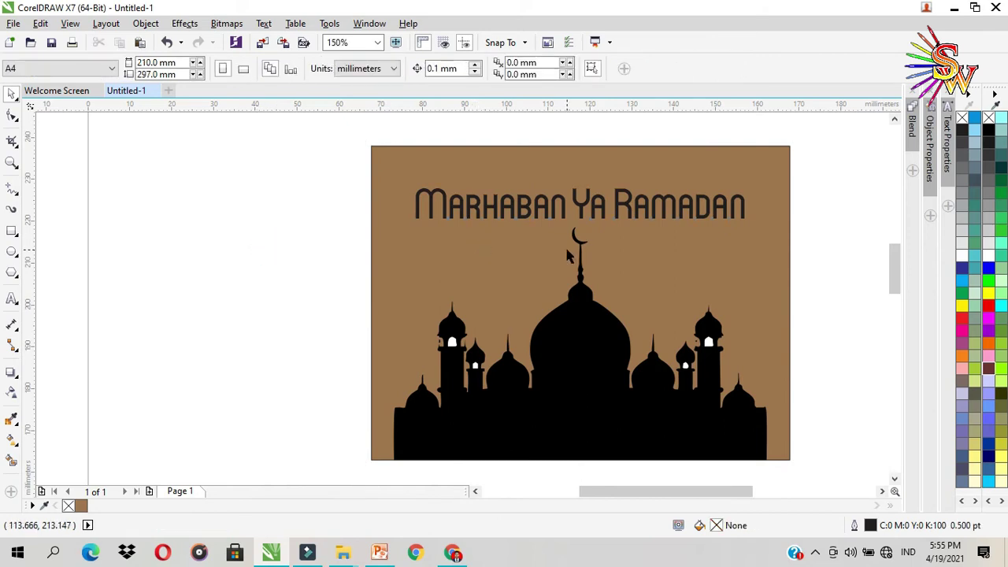
# Apply a vertical fountain fill to the brown background rectangle, ending in Murky Green at its upper edge.
pyautogui.click(466, 281)
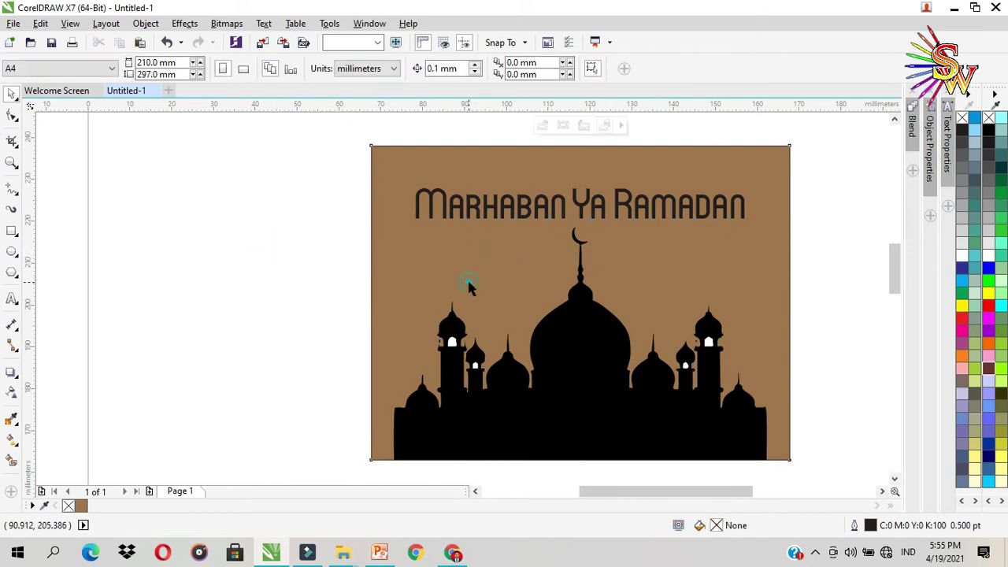
pyautogui.press('g')
pyautogui.moveTo(582, 462); pyautogui.dragTo(588, 156)
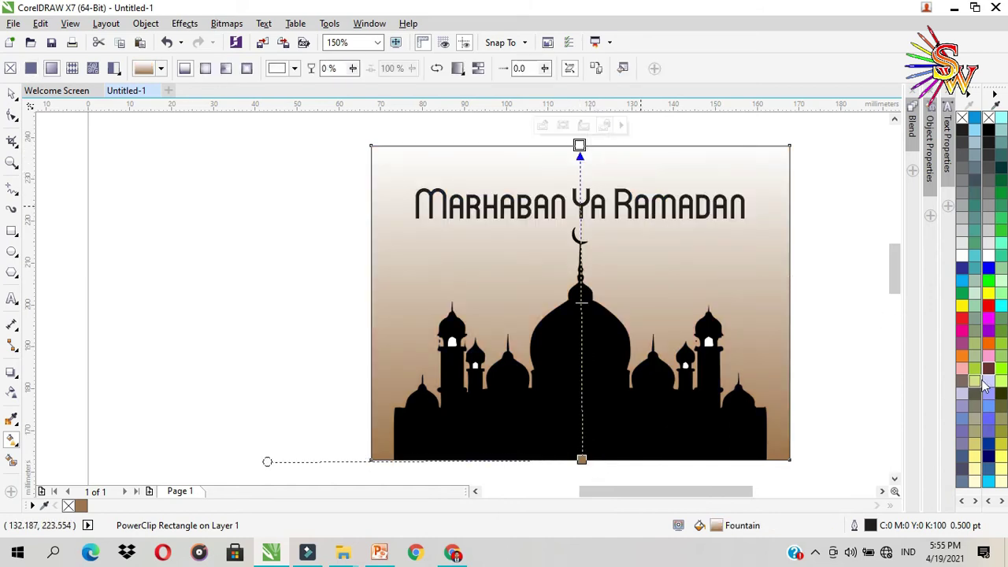
pyautogui.click(989, 368)
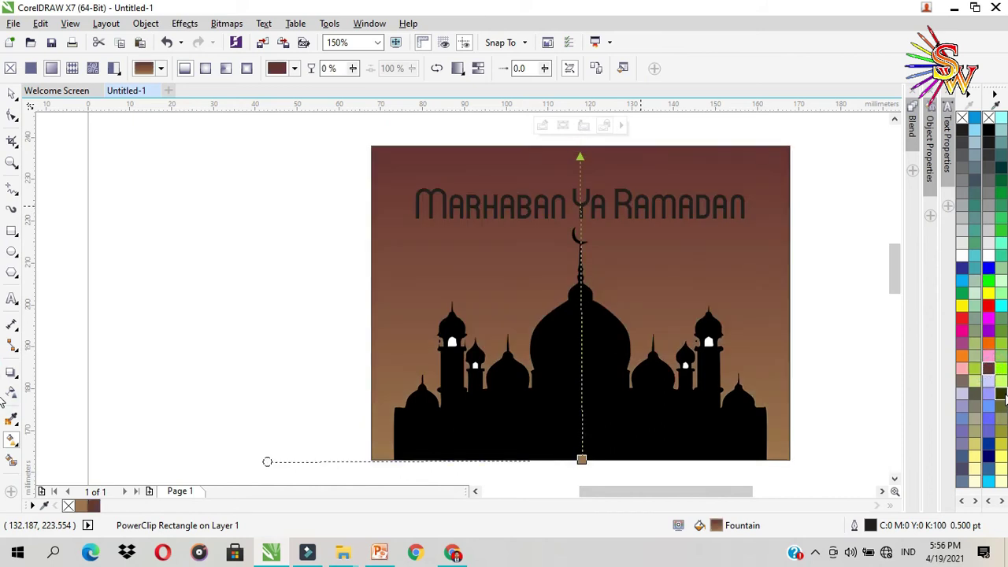
pyautogui.click(1002, 395)
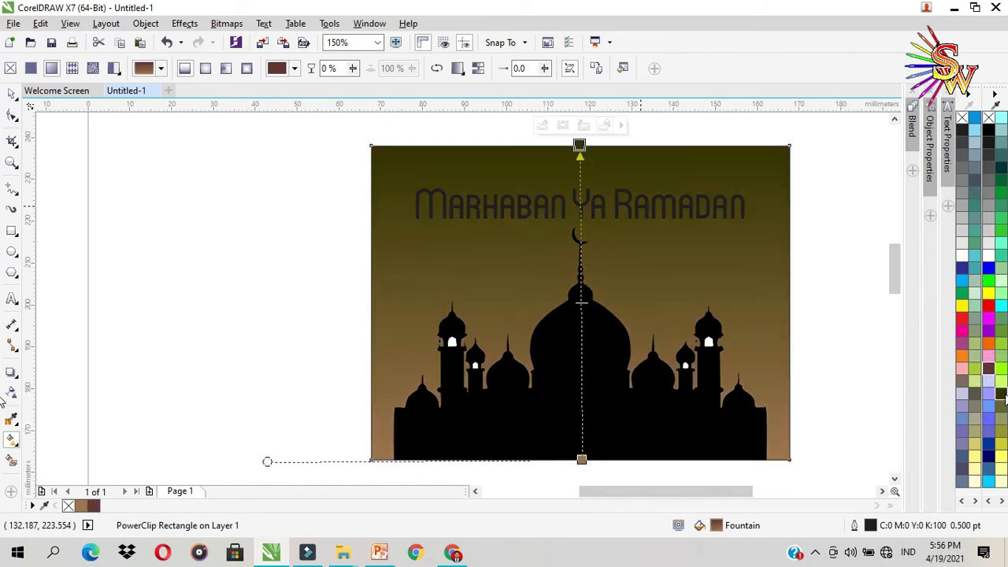
# Set the fountain fill's colour at the rectangle's lower edge to dark brown.
pyautogui.click(582, 460)
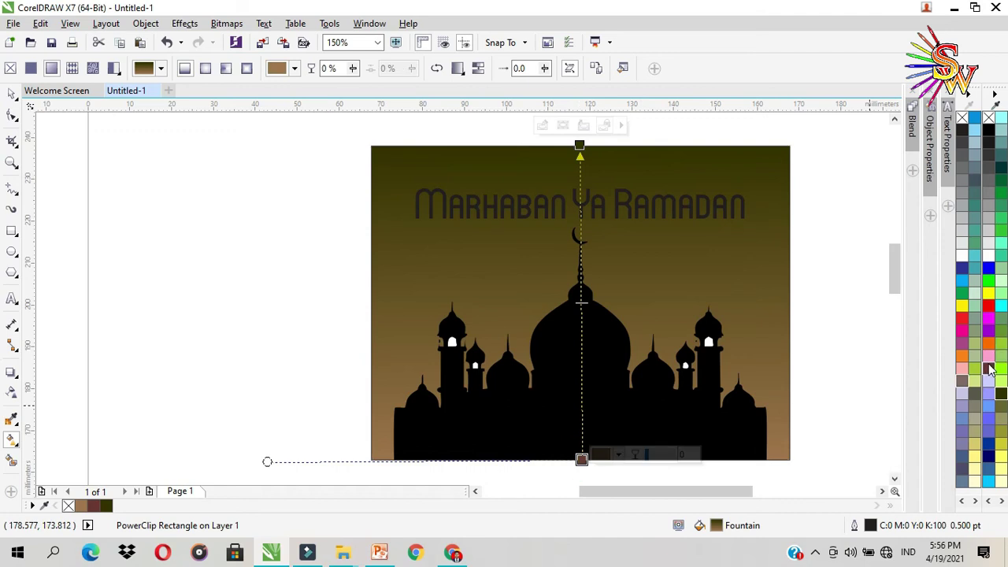
pyautogui.doubleClick(989, 367)
pyautogui.click(671, 69)
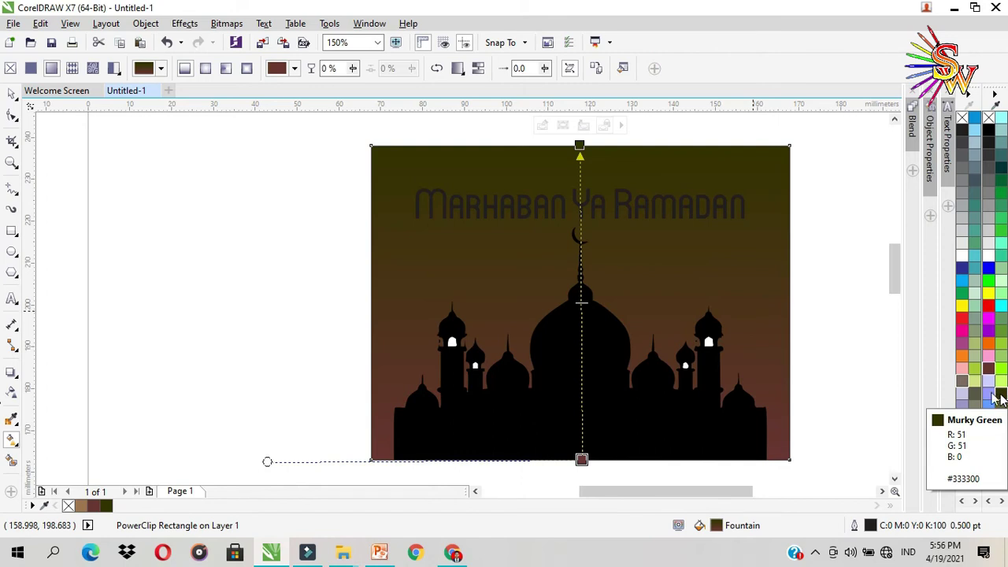
pyautogui.click(582, 459)
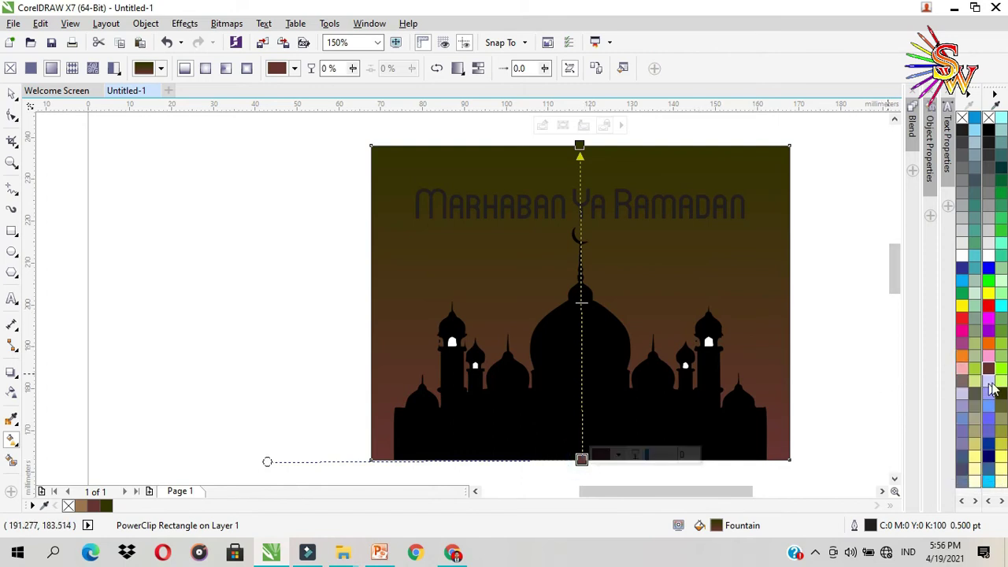
pyautogui.doubleClick(991, 381)
pyautogui.click(674, 68)
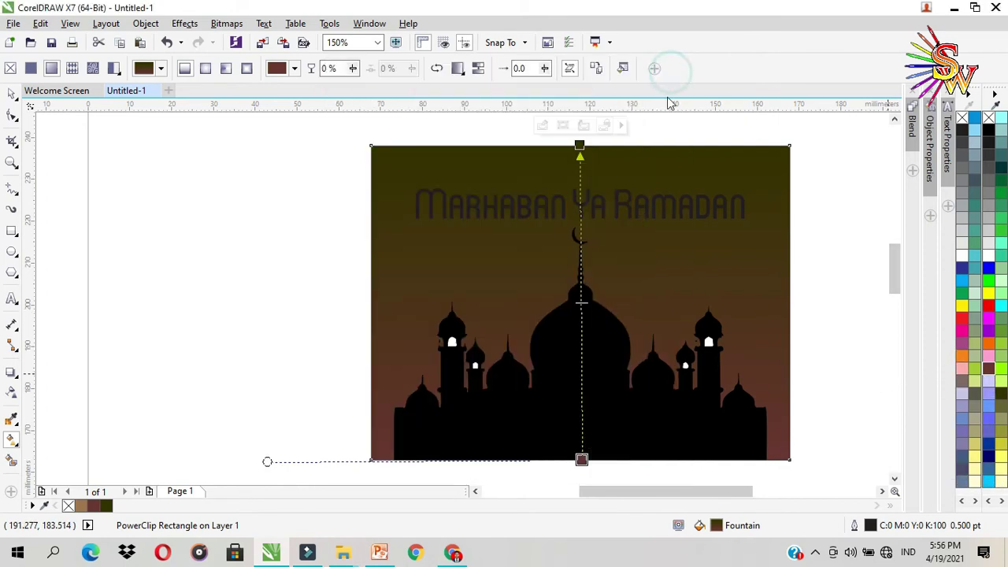
# Redraw the background's fountain fill from upper edge to lower edge, trying black and then grey as the lower colour.
pyautogui.click(603, 151)
pyautogui.moveTo(608, 201); pyautogui.dragTo(612, 457)
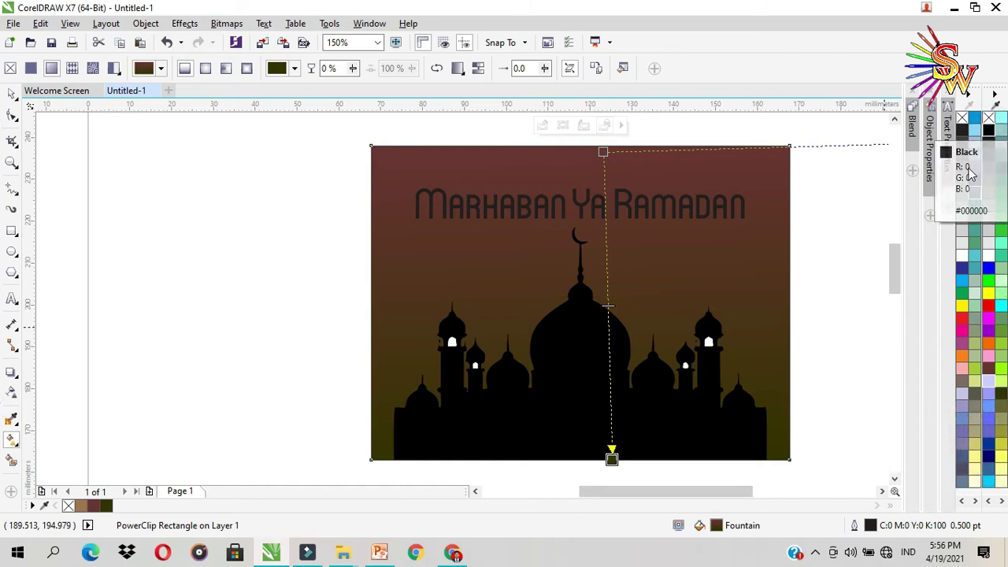
pyautogui.click(612, 457)
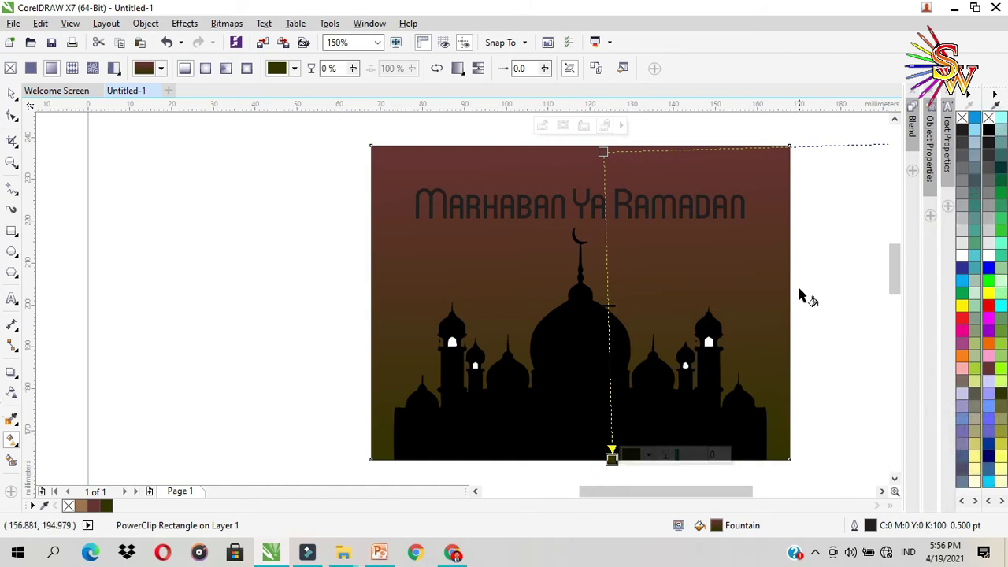
pyautogui.click(986, 141)
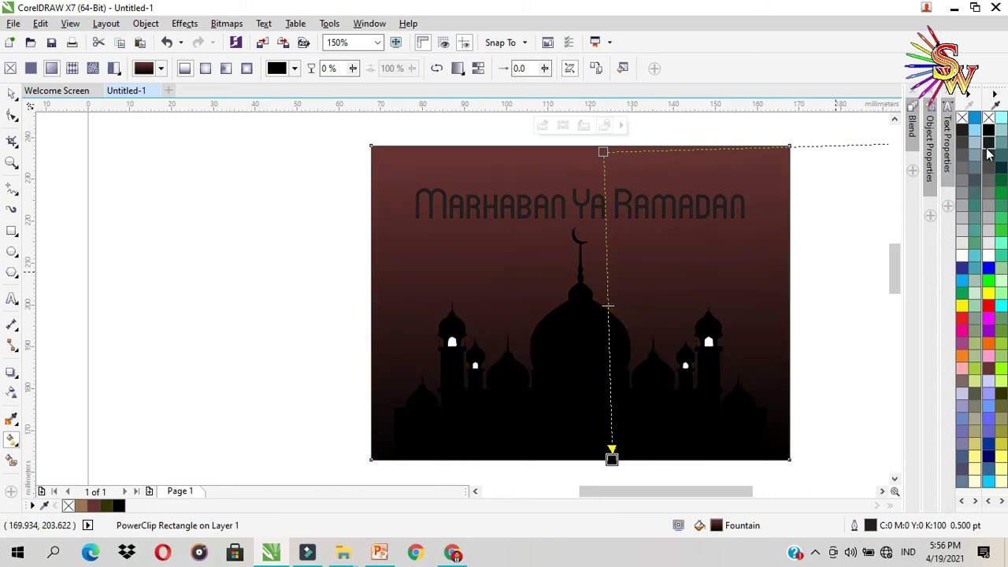
pyautogui.click(989, 205)
pyautogui.moveTo(612, 459)
pyautogui.mouseDown()
pyautogui.moveTo(581, 460)
pyautogui.moveTo(607, 460)
pyautogui.mouseUp()
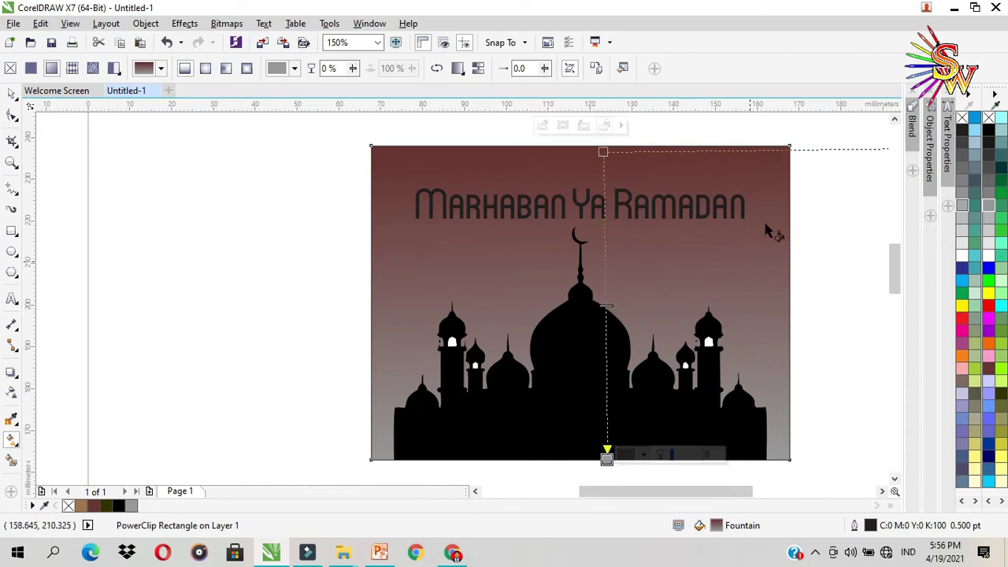
# Set the background fill's upper colour to a very dark maroon shade and its lower colour to reddish brown.
pyautogui.click(603, 152)
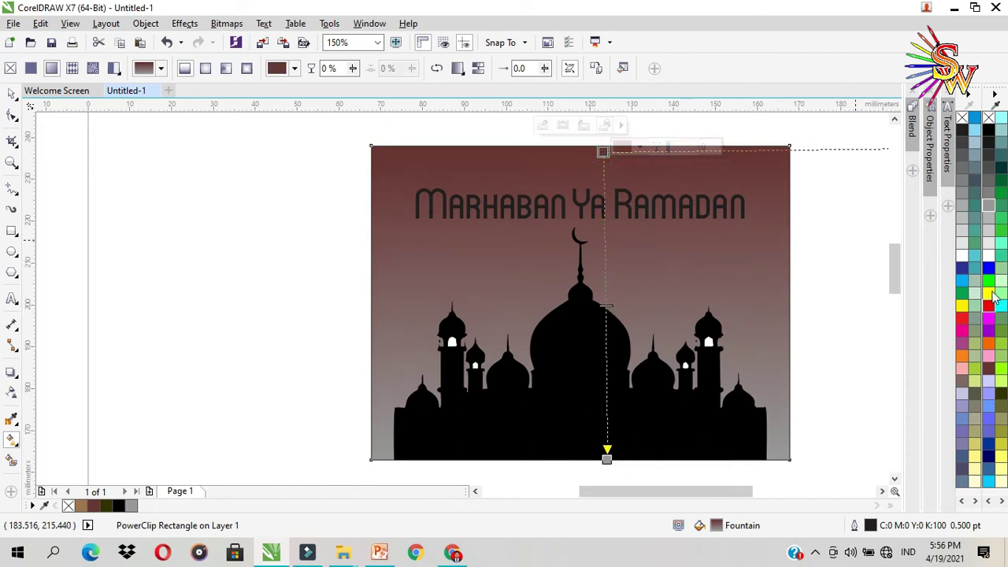
pyautogui.click(1001, 399)
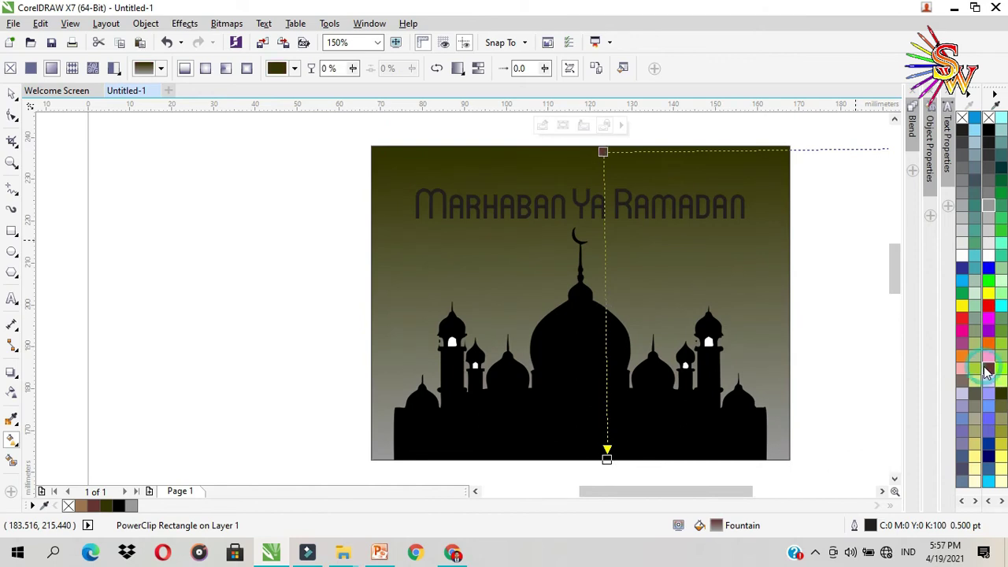
pyautogui.click(989, 370)
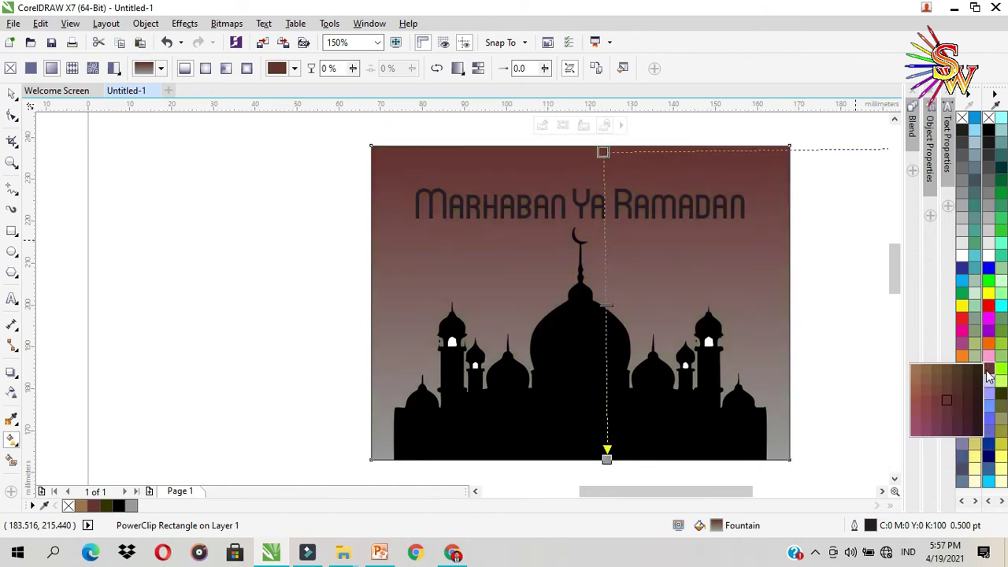
pyautogui.click(977, 429)
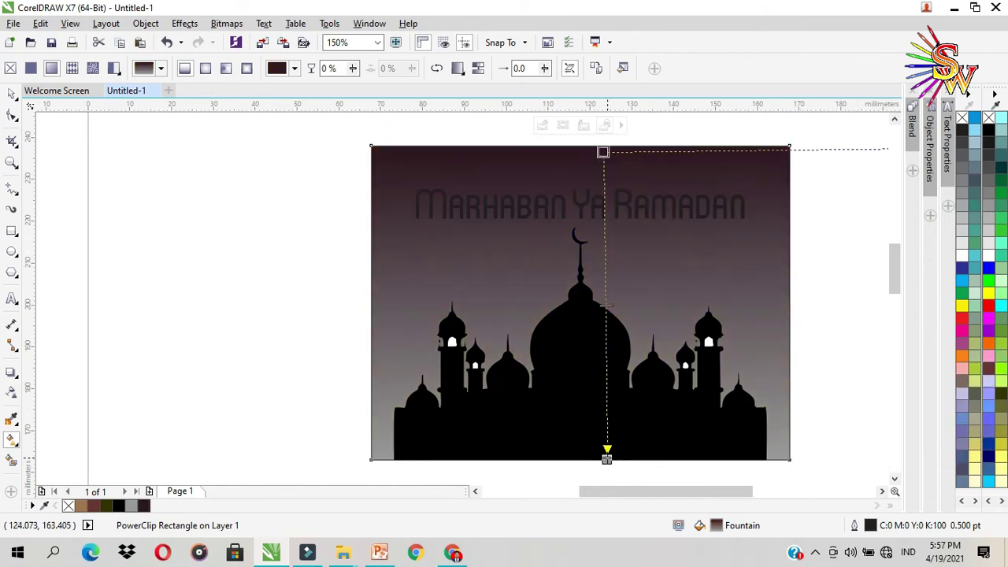
pyautogui.click(994, 374)
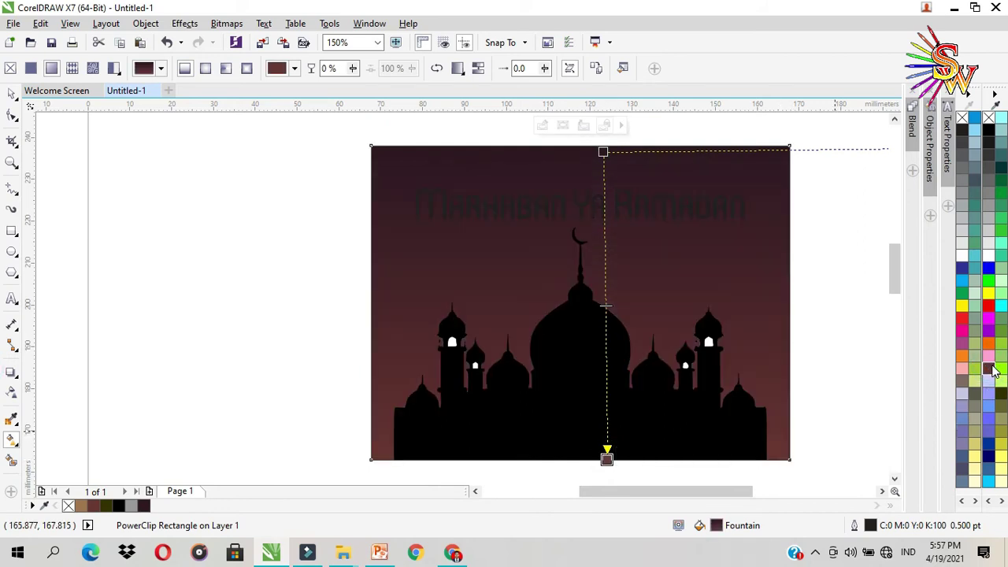
pyautogui.click(919, 394)
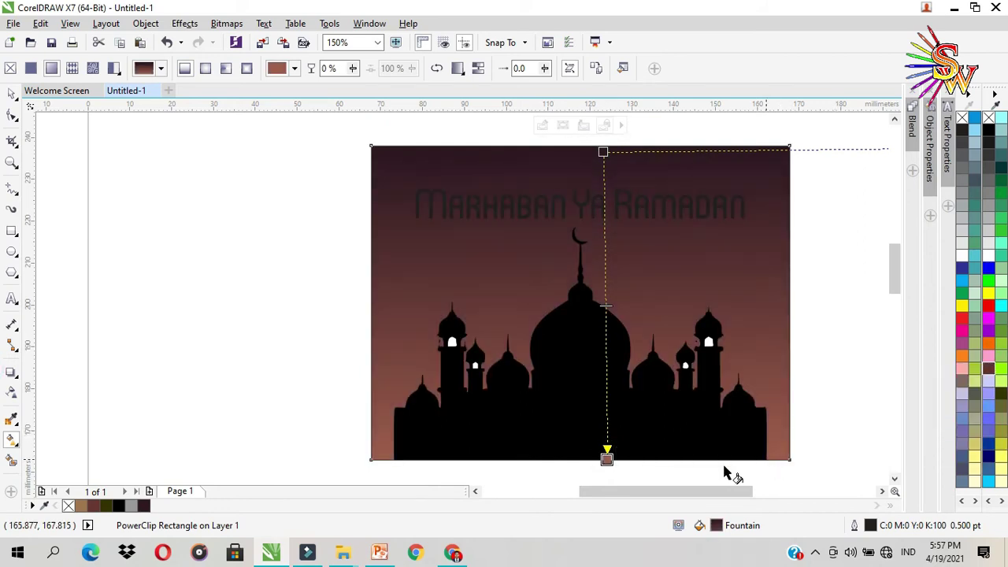
pyautogui.click(13, 95)
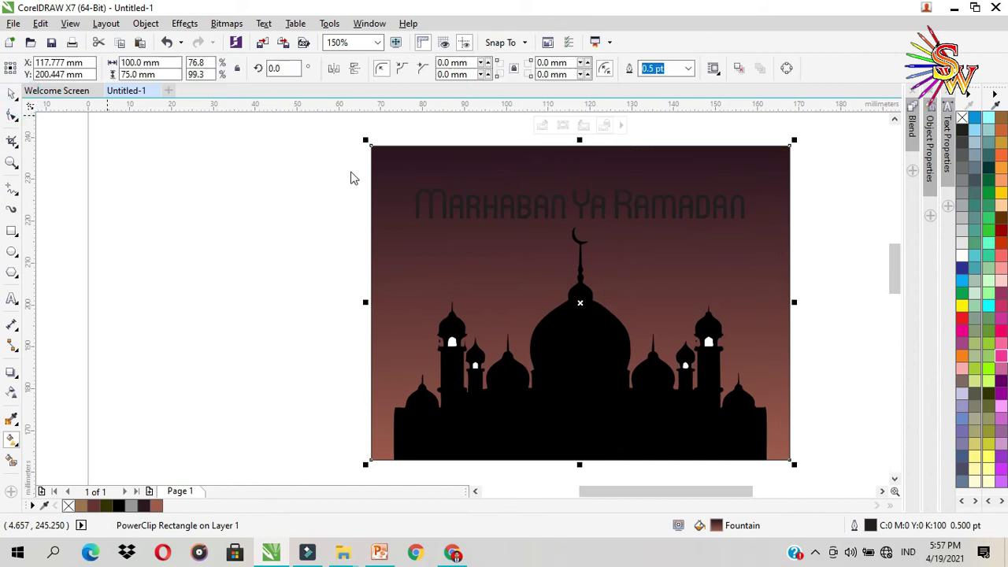
# Convert the title text to curves and give it a vertical fountain fill ending in yellow above the letters.
pyautogui.click(457, 203)
pyautogui.hotkey('ctrl', 'q')
pyautogui.press('g')
pyautogui.moveTo(581, 230); pyautogui.dragTo(581, 155)
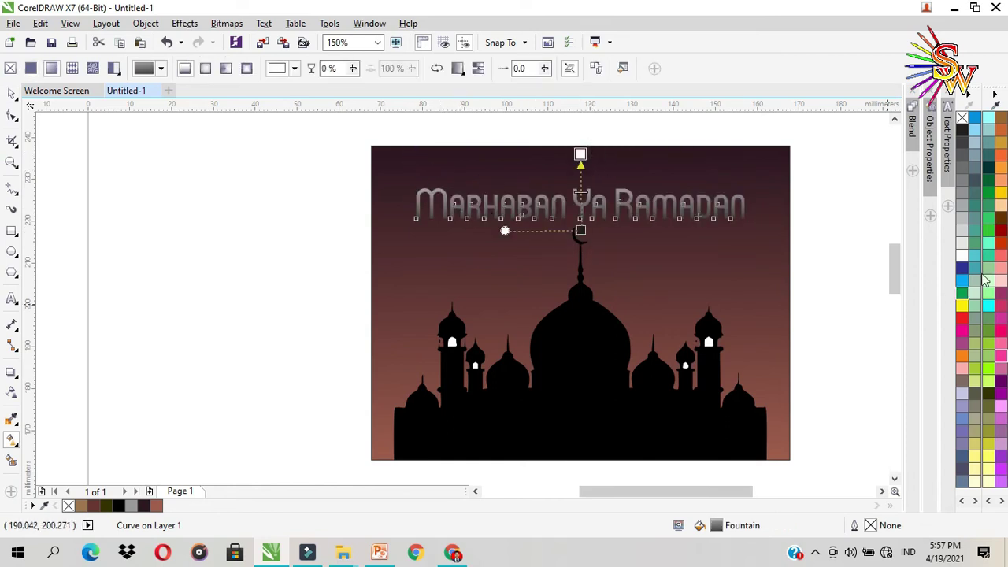
pyautogui.scroll(1, 1000, 271)
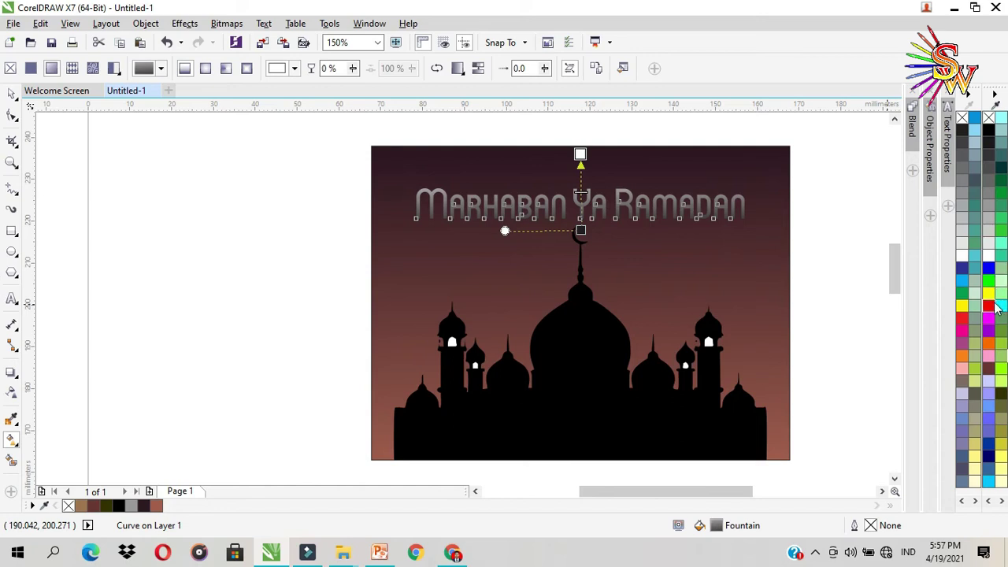
pyautogui.click(991, 296)
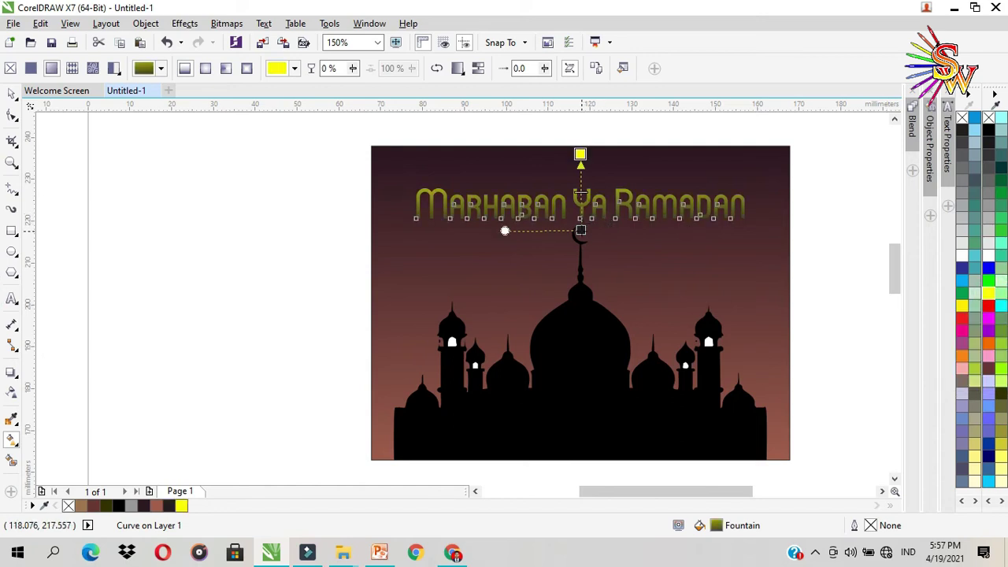
# Add a white intermediate colour to the title's fountain fill and bring its yellow end down to the tops of the letters.
pyautogui.moveTo(583, 231)
pyautogui.mouseDown()
pyautogui.moveTo(590, 257)
pyautogui.moveTo(584, 247)
pyautogui.mouseUp()
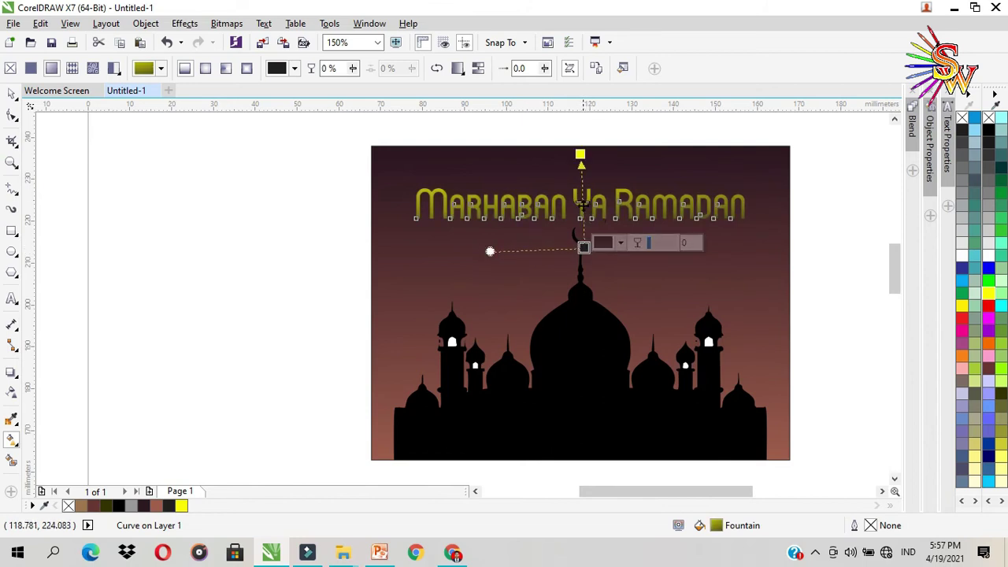
pyautogui.click(579, 193)
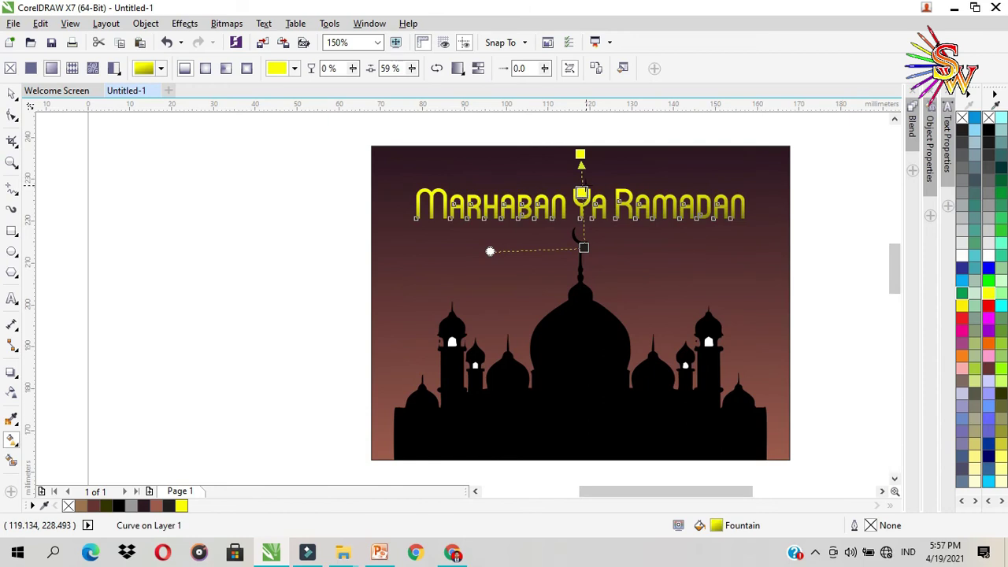
pyautogui.click(987, 255)
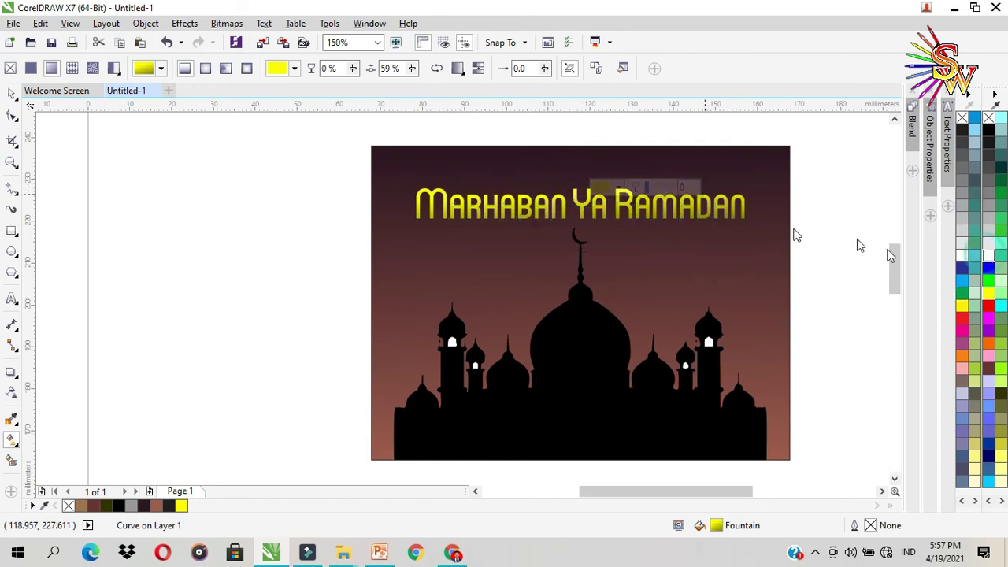
pyautogui.moveTo(581, 193); pyautogui.dragTo(581, 211)
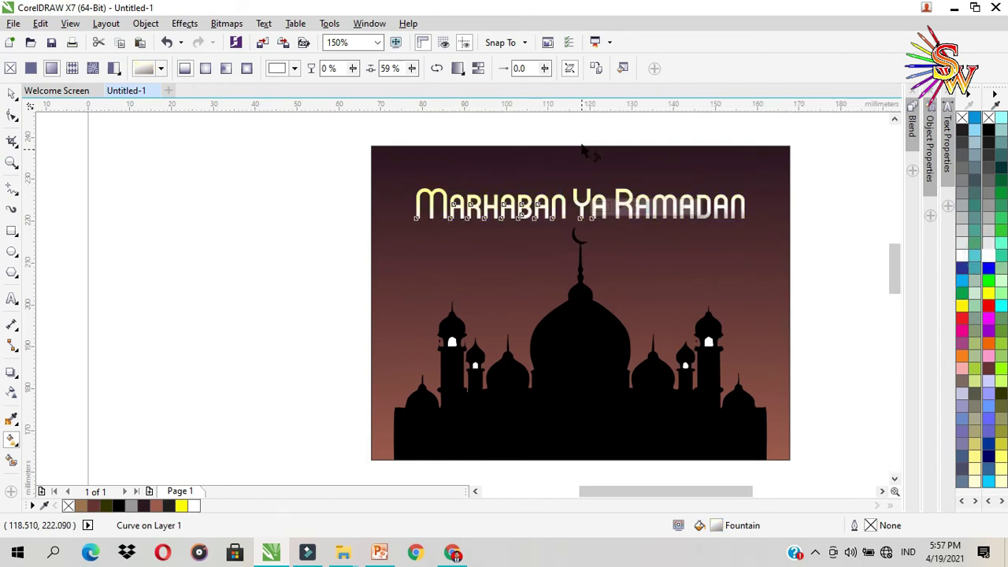
pyautogui.moveTo(581, 154); pyautogui.dragTo(576, 192)
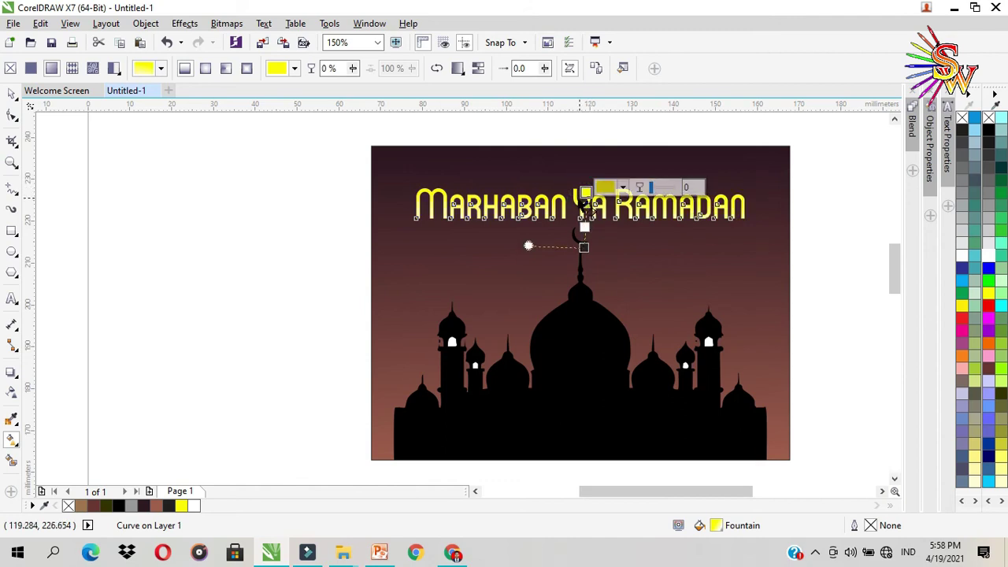
# Bring the black end of the title's gradient up to the letters' base, recolour it yellow and clear the selection.
pyautogui.scroll(1, 578, 201)
pyautogui.moveTo(589, 291); pyautogui.dragTo(597, 245)
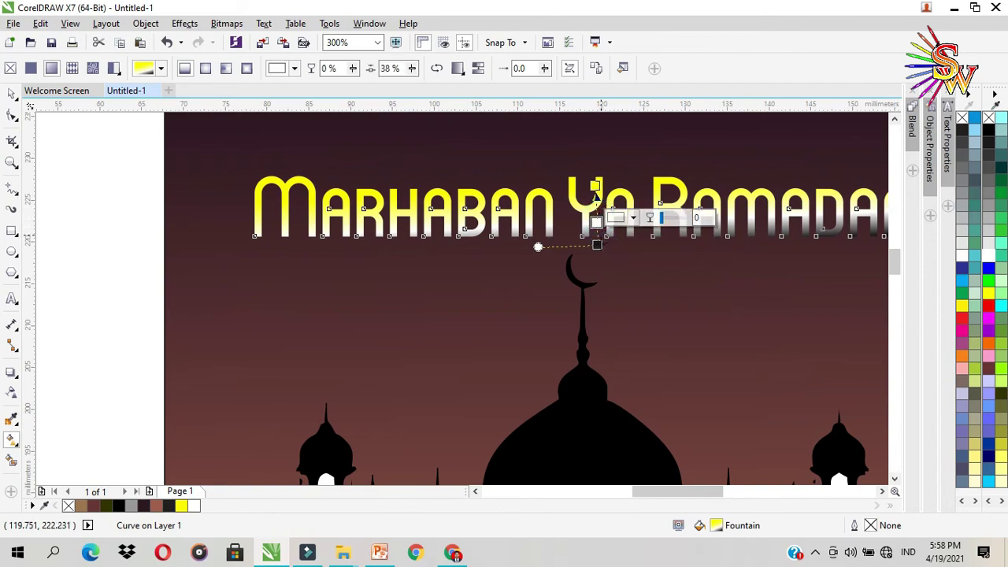
pyautogui.click(988, 293)
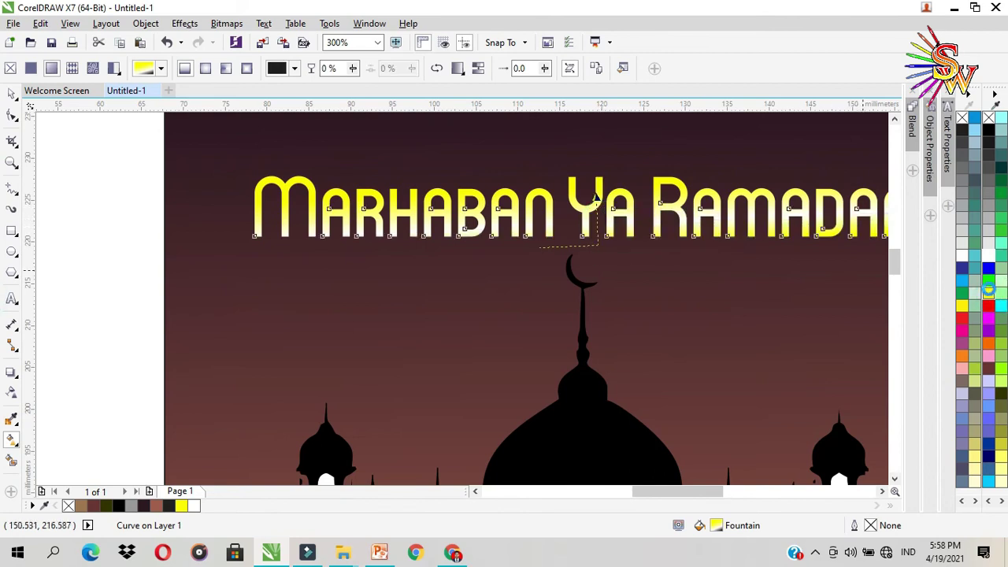
pyautogui.scroll(-2, 380, 259)
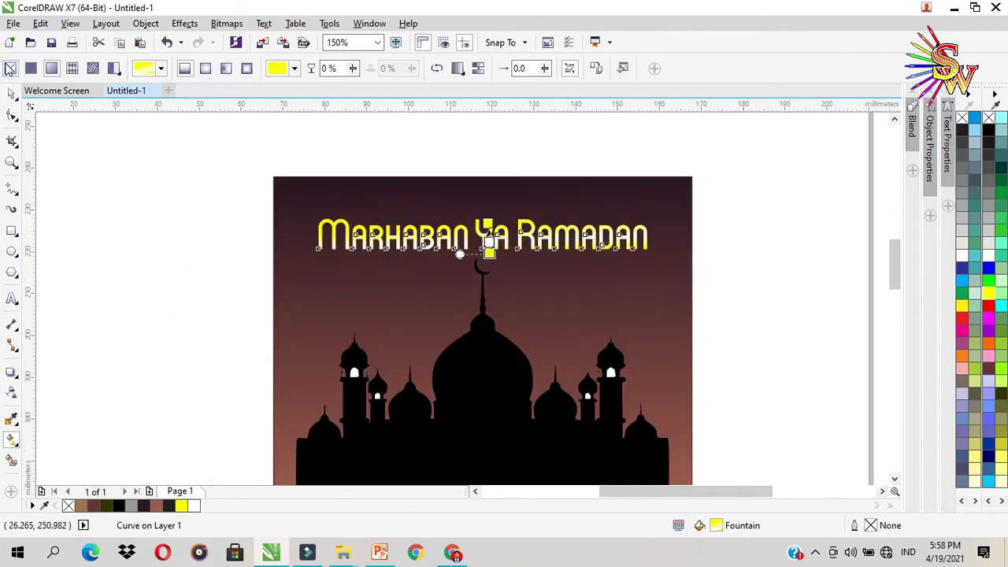
pyautogui.click(10, 95)
pyautogui.click(138, 253)
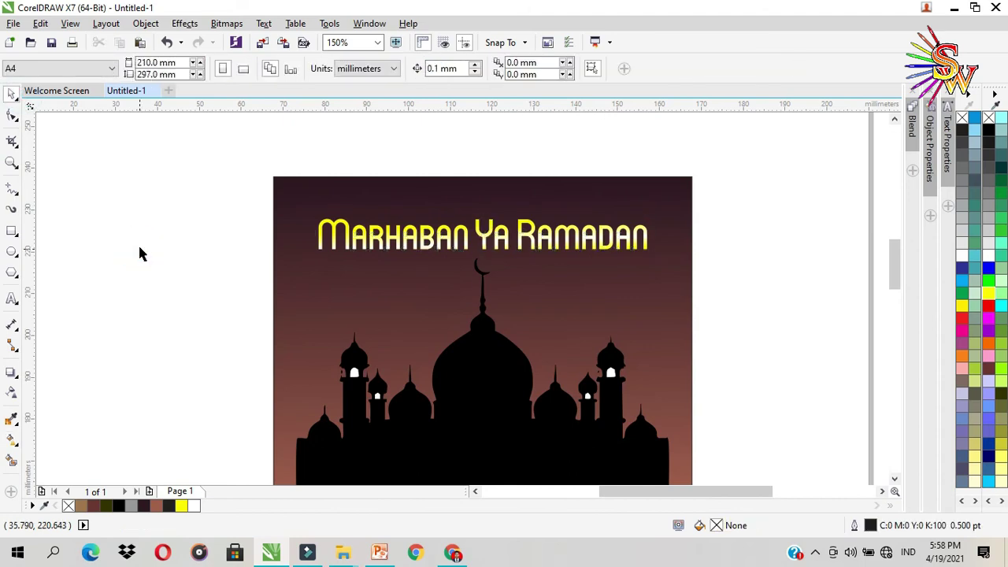
# Draw a five-point star about 1.7 × 1.6 mm in the background's upper-left corner with white fill and outline.
pyautogui.click(19, 257)
pyautogui.click(19, 271)
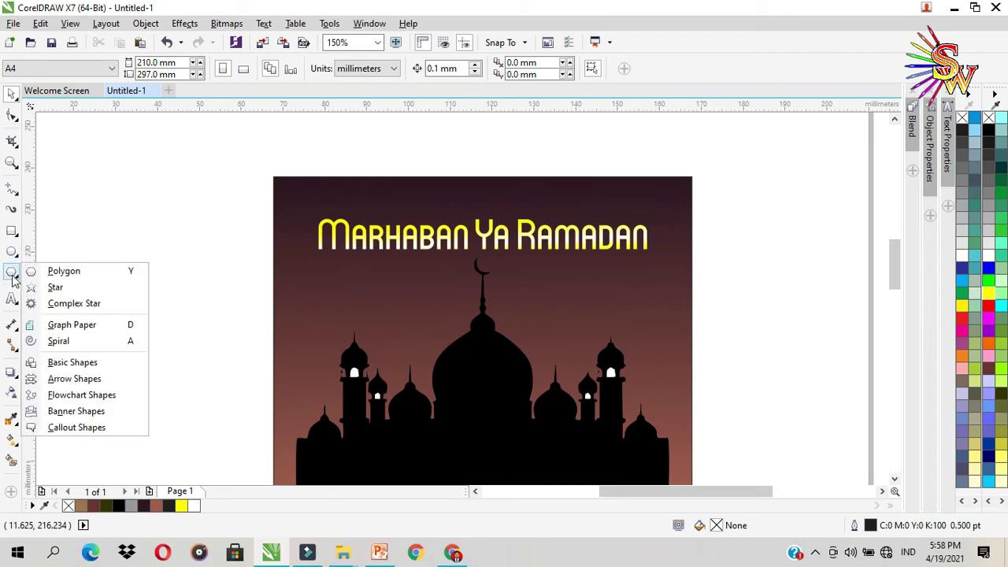
pyautogui.click(41, 286)
pyautogui.moveTo(284, 195)
pyautogui.mouseDown()
pyautogui.moveTo(299, 212)
pyautogui.moveTo(292, 197)
pyautogui.mouseUp()
pyautogui.scroll(1, 290, 196)
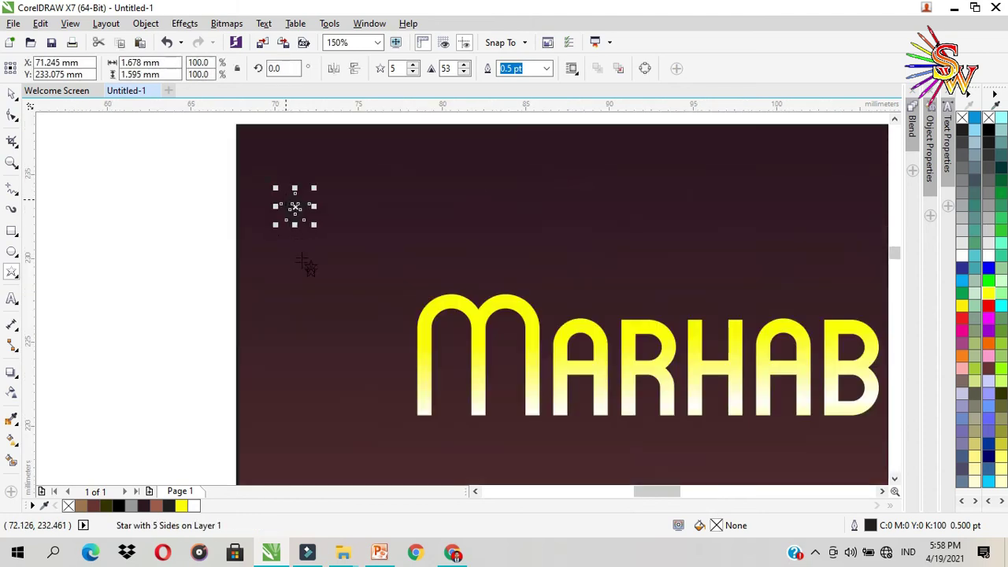
pyautogui.click(989, 255)
pyautogui.rightClick(989, 255)
pyautogui.scroll(-1, 228, 227)
pyautogui.scroll(1, 236, 235)
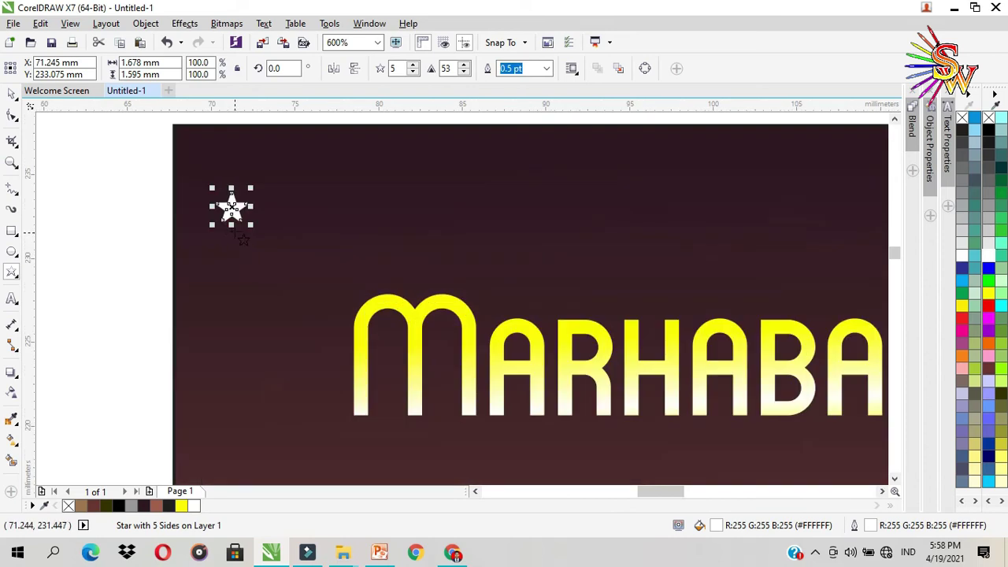
# Shrink the white star to about 0.64 × 0.61 mm.
pyautogui.click(9, 93)
pyautogui.moveTo(251, 225); pyautogui.dragTo(229, 208)
pyautogui.scroll(1, 185, 204)
pyautogui.scroll(-2, 156, 194)
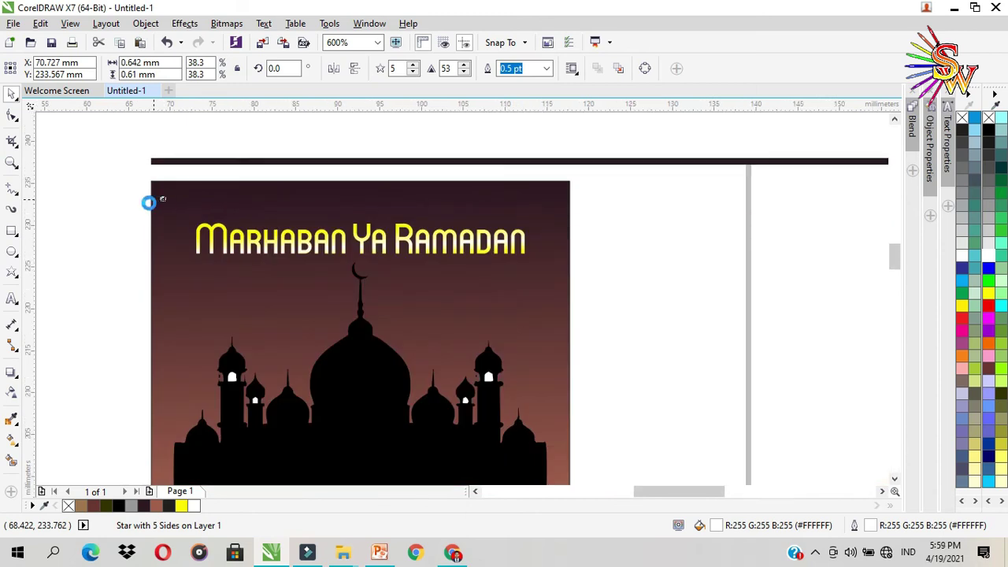
# Apply a Medium Glow drop shadow to the small white star and set the shadow colour to yellow.
pyautogui.click(120, 193)
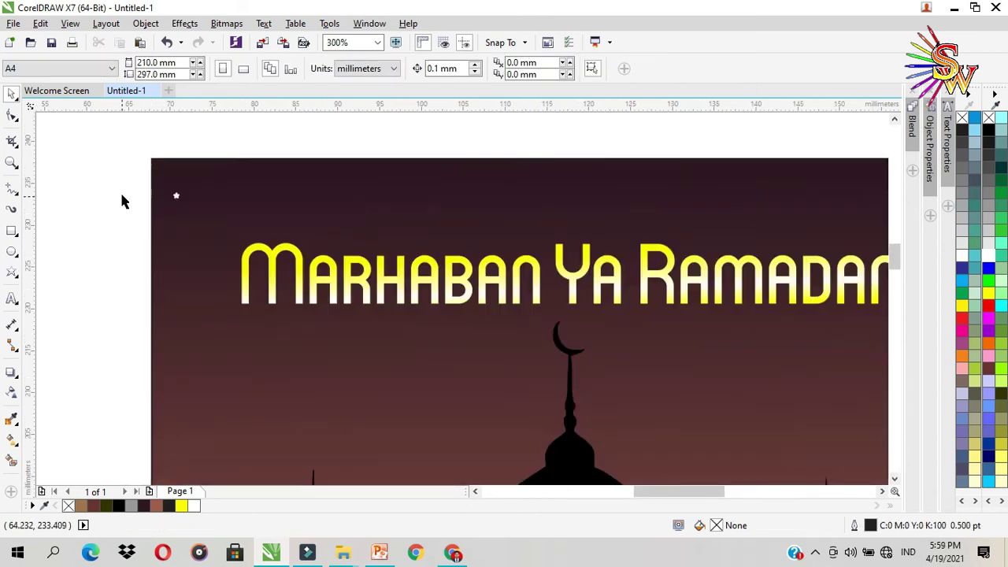
pyautogui.scroll(-1, 124, 197)
pyautogui.moveTo(124, 183); pyautogui.dragTo(150, 206)
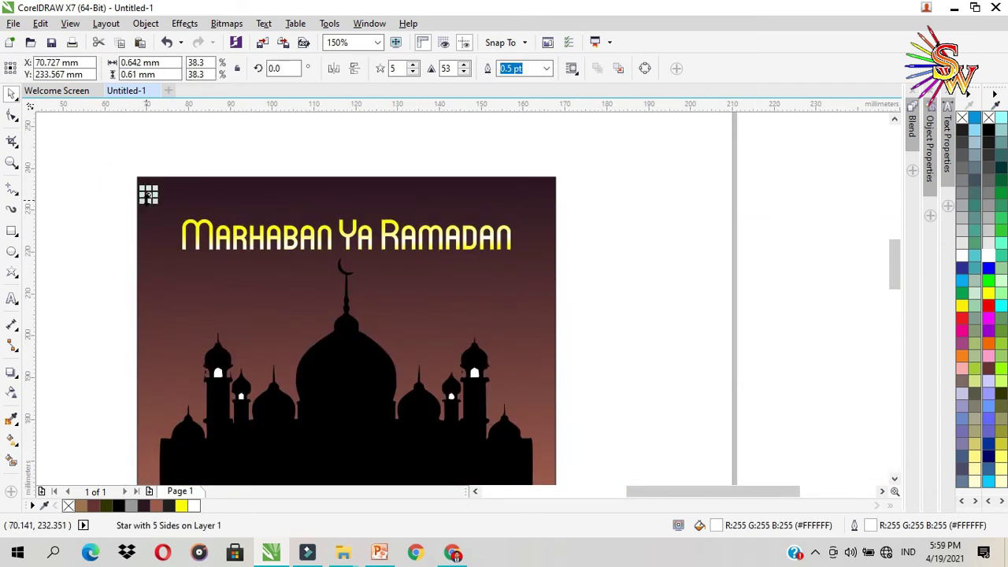
pyautogui.scroll(2, 151, 190)
pyautogui.click(10, 375)
pyautogui.click(17, 378)
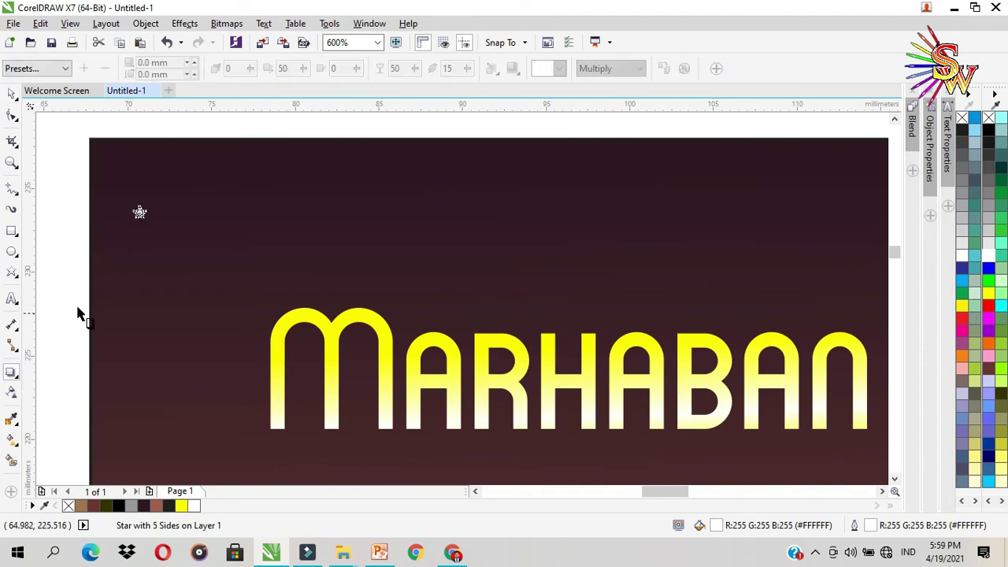
pyautogui.click(37, 69)
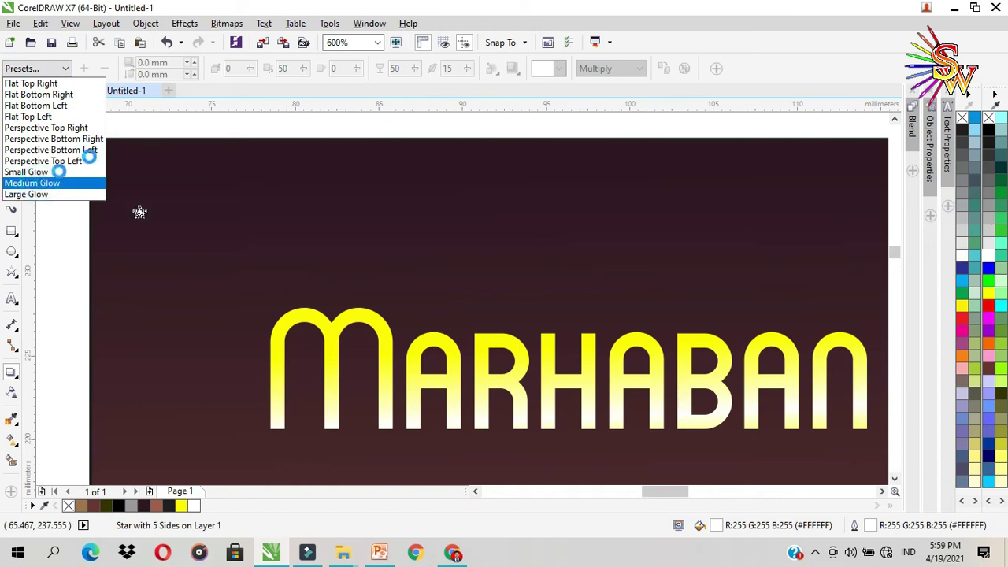
pyautogui.click(41, 186)
pyautogui.click(560, 69)
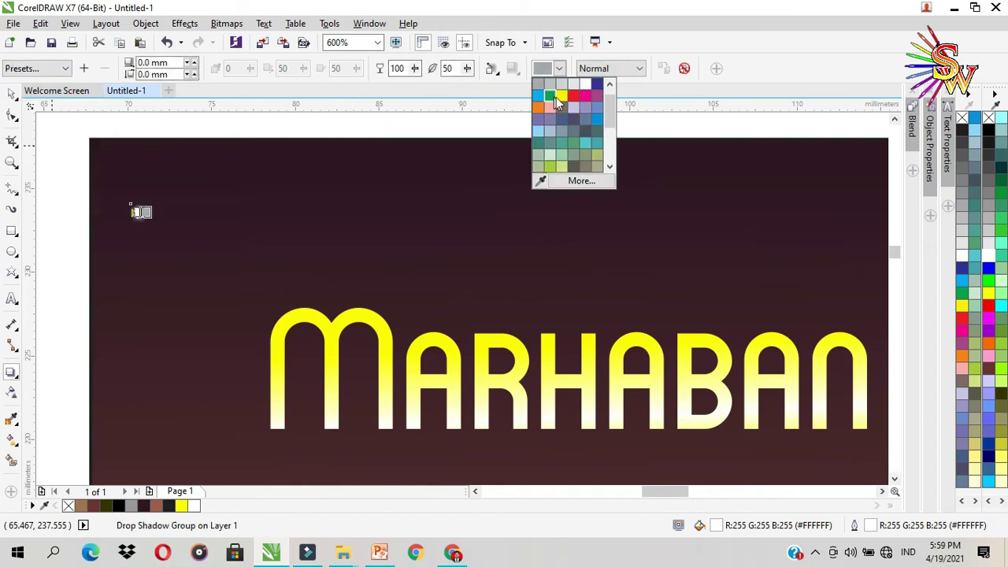
pyautogui.click(562, 95)
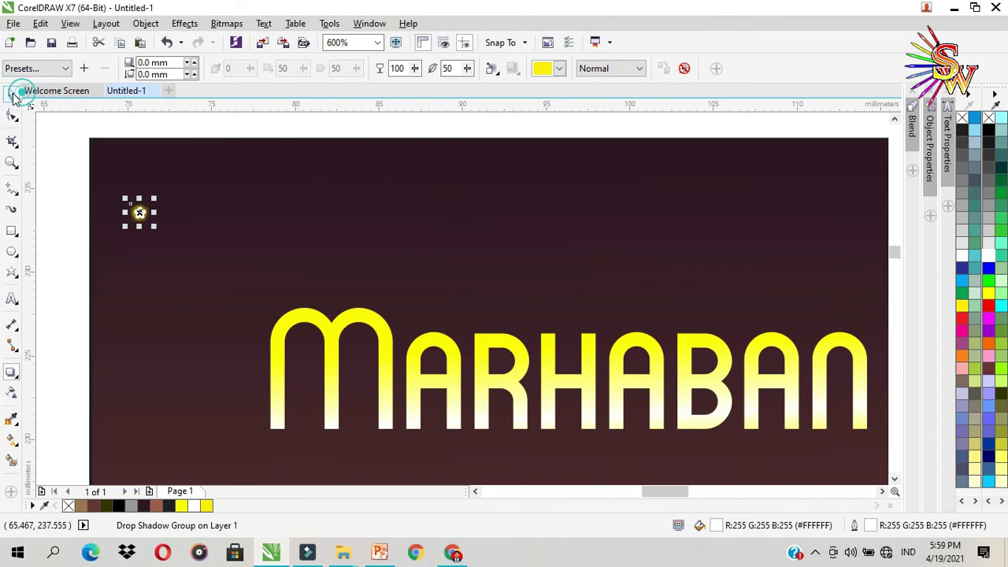
# Duplicate the glowing star several times and scatter the copies across the sky around the start of the title.
pyautogui.moveTo(58, 168); pyautogui.dragTo(200, 239)
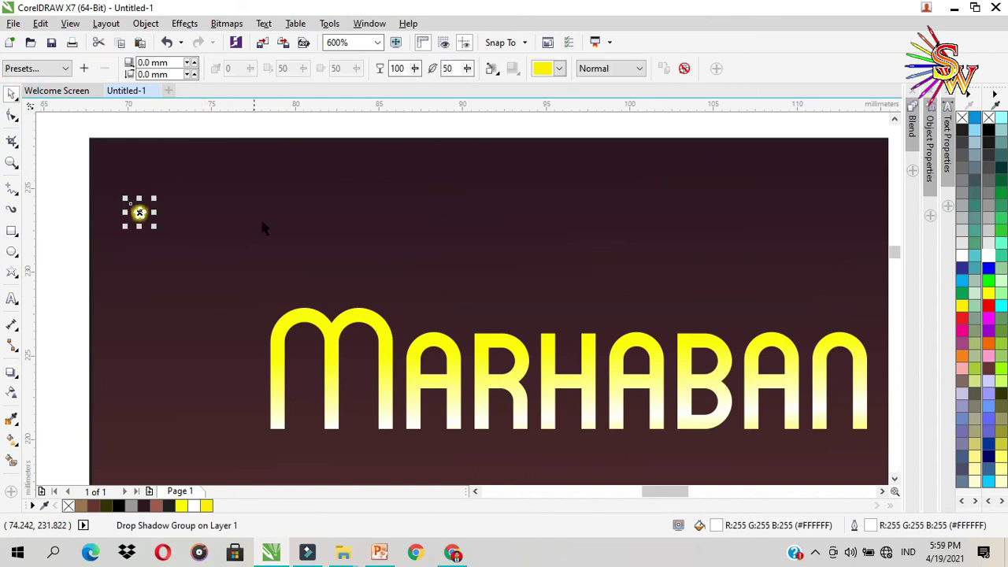
pyautogui.moveTo(140, 212); pyautogui.dragTo(188, 245)
pyautogui.rightClick(187, 245)
pyautogui.hotkey('ctrl', 'r')
pyautogui.hotkey('ctrl', 'r')
pyautogui.moveTo(280, 311); pyautogui.dragTo(322, 240)
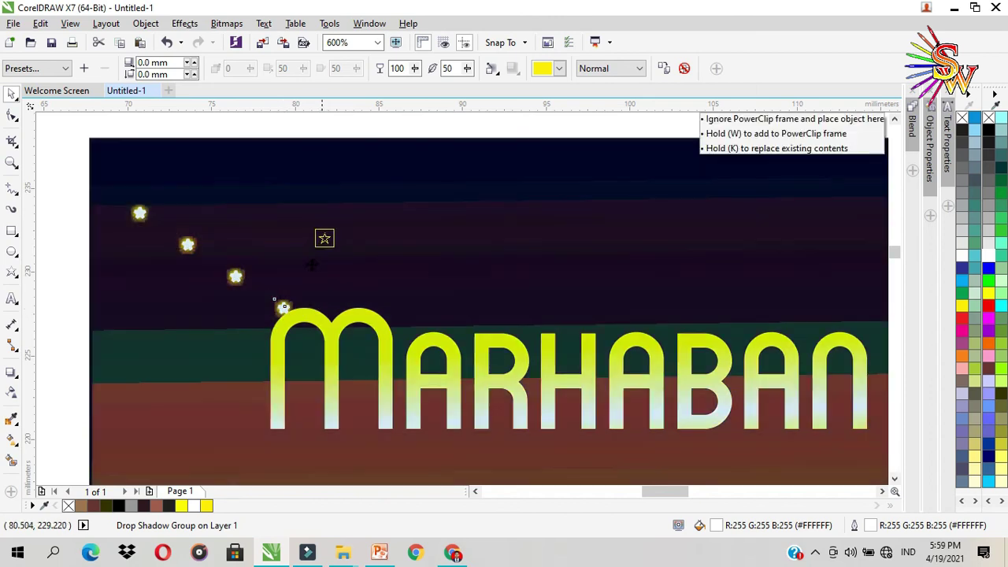
pyautogui.hotkey('ctrl', 'd')
# Place copies of the plain star without glow further along the sky above the title's first word.
pyautogui.click(232, 273)
pyautogui.moveTo(234, 275); pyautogui.dragTo(471, 295)
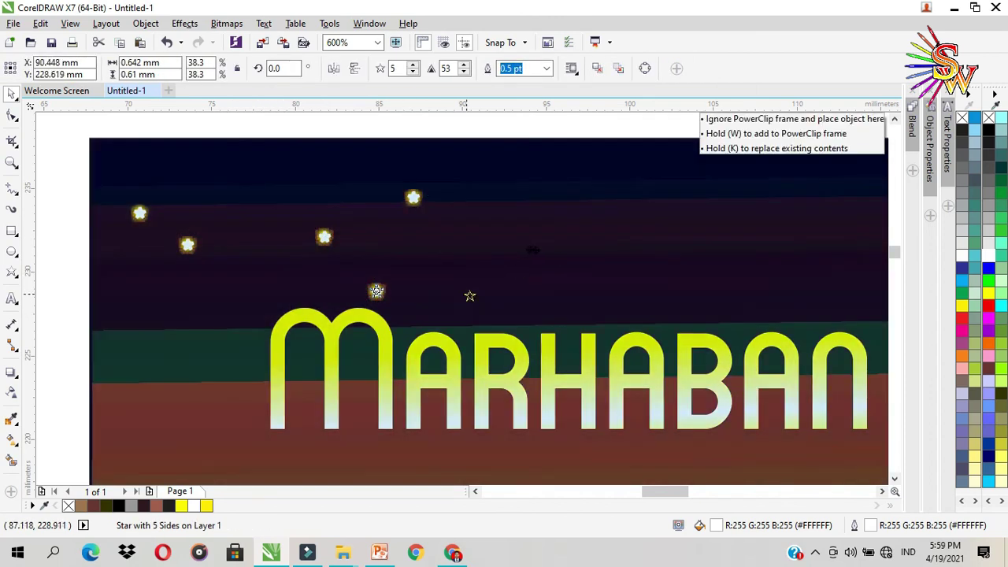
pyautogui.moveTo(558, 256); pyautogui.dragTo(557, 256)
pyautogui.rightClick(558, 256)
pyautogui.hotkey('ctrl', 'r')
pyautogui.scroll(-1, 275, 267)
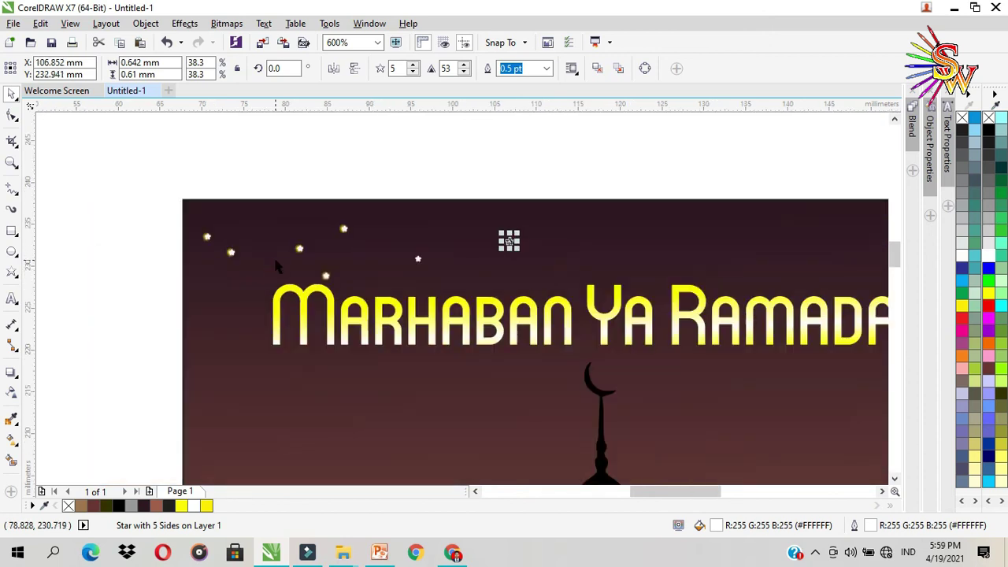
pyautogui.scroll(-1, 231, 252)
# Copy the whole group of stars across the rest of the sky above the title and into the area below it.
pyautogui.moveTo(149, 186); pyautogui.dragTo(508, 256)
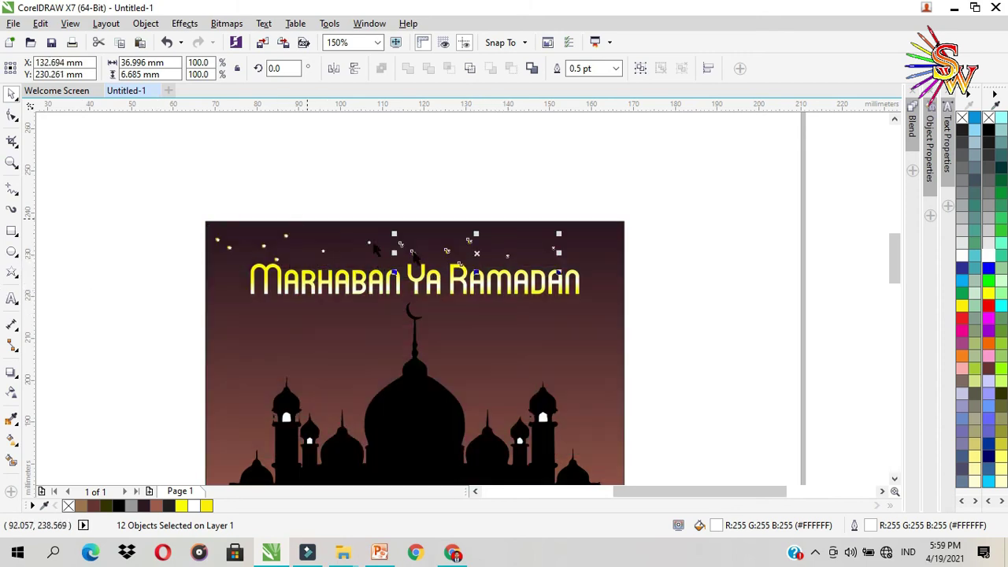
pyautogui.scroll(1, 465, 271)
pyautogui.scroll(1, 320, 282)
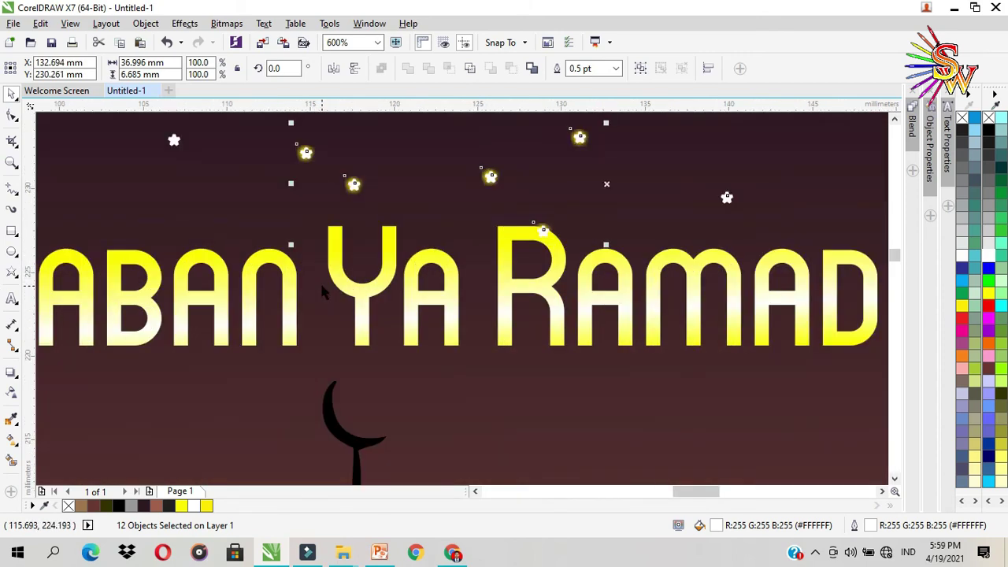
pyautogui.scroll(-2, 320, 281)
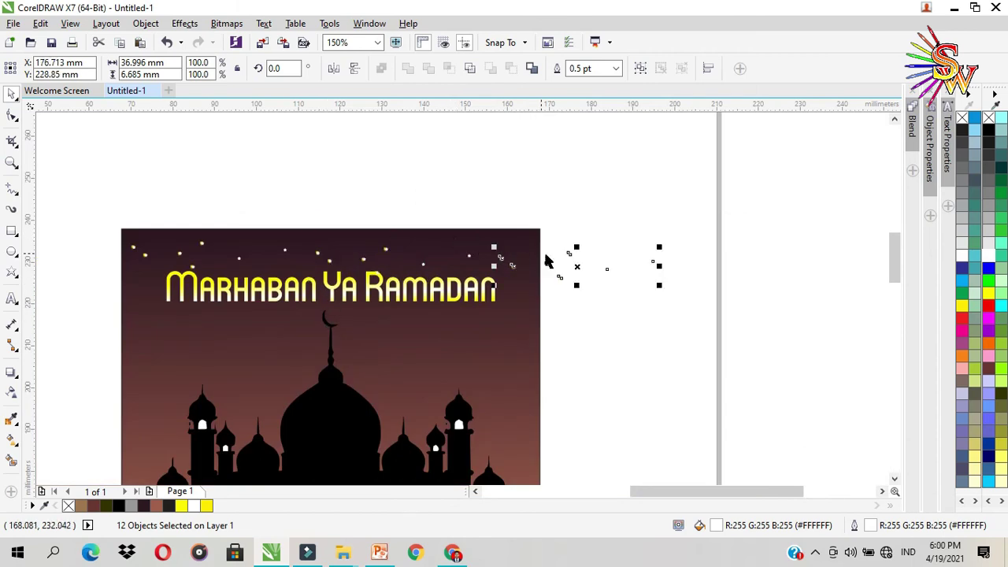
pyautogui.moveTo(546, 266); pyautogui.dragTo(239, 341)
pyautogui.moveTo(102, 341); pyautogui.dragTo(447, 301)
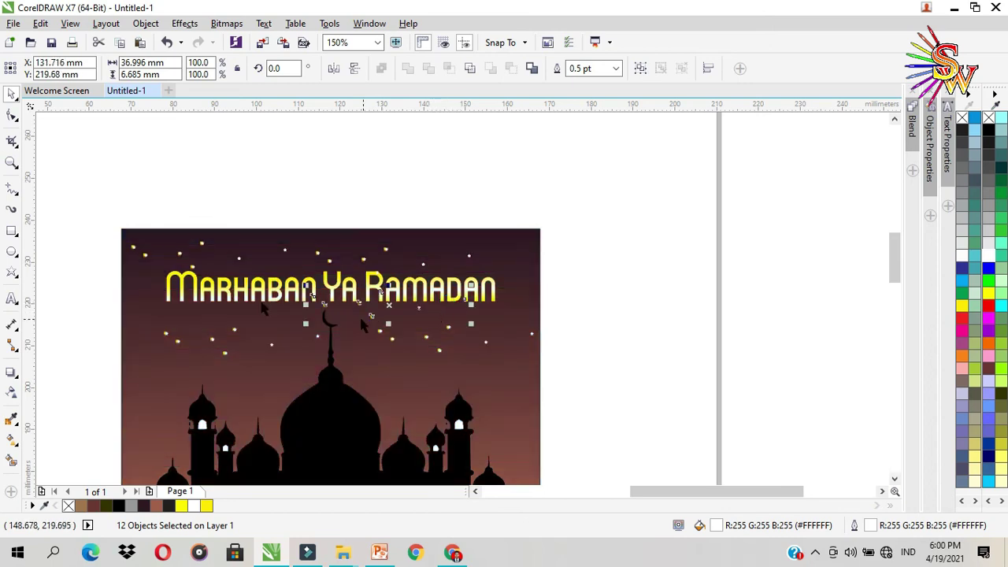
# Nudge the star copies overlapping the title above the crescent left to about X 129.4 mm and clear the selection.
pyautogui.press('Left')
pyautogui.press('Left')
pyautogui.press('Left')
pyautogui.press('Left')
pyautogui.press('Left')
pyautogui.press('Left')
pyautogui.press('Left')
pyautogui.press('Left')
pyautogui.press('Left')
pyautogui.press('Left')
pyautogui.press('Left')
pyautogui.press('Left')
pyautogui.press('Left')
pyautogui.press('Left')
pyautogui.press('Left')
pyautogui.press('Left')
pyautogui.press('Left')
pyautogui.press('Left')
pyautogui.press('Left')
pyautogui.press('Left')
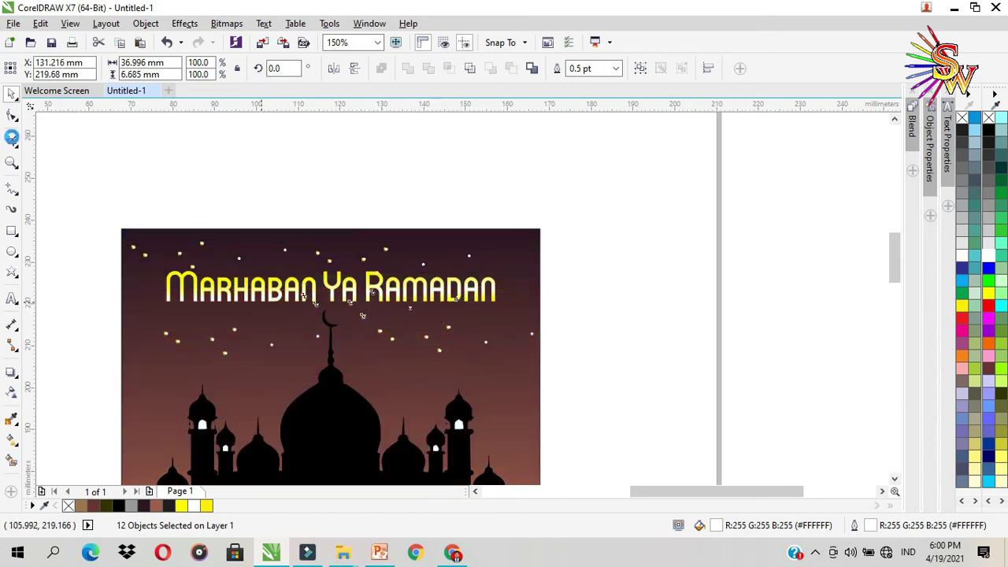
pyautogui.scroll(-2, 333, 236)
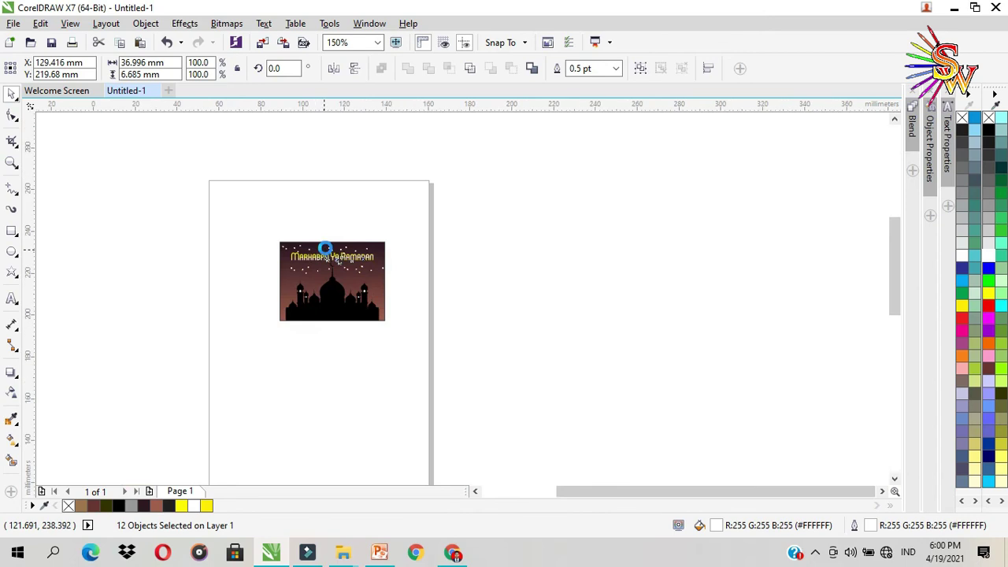
pyautogui.scroll(1, 325, 247)
pyautogui.scroll(2, 331, 319)
pyautogui.scroll(-2, 331, 346)
pyautogui.scroll(2, 330, 374)
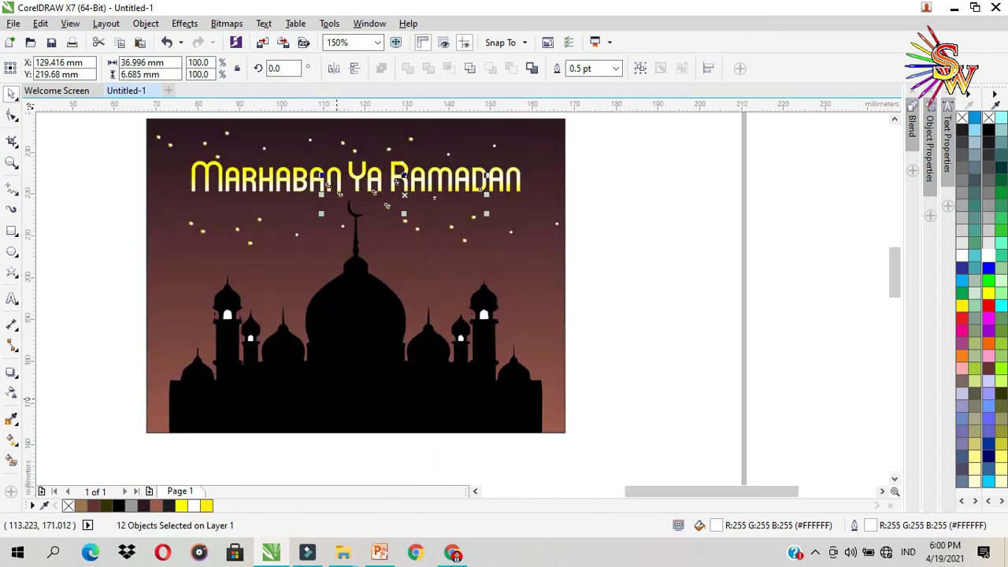
pyautogui.click(597, 342)
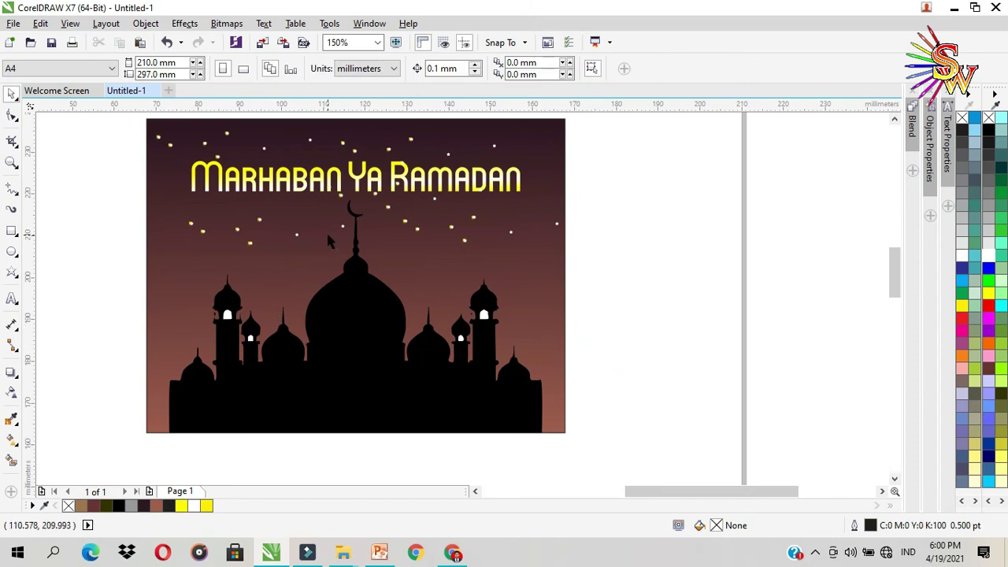
# Recolour the upper end of the title's fountain fill Banana Yellow (#CCCC33) and clear the selection.
pyautogui.scroll(-2, 355, 270)
pyautogui.scroll(2, 357, 244)
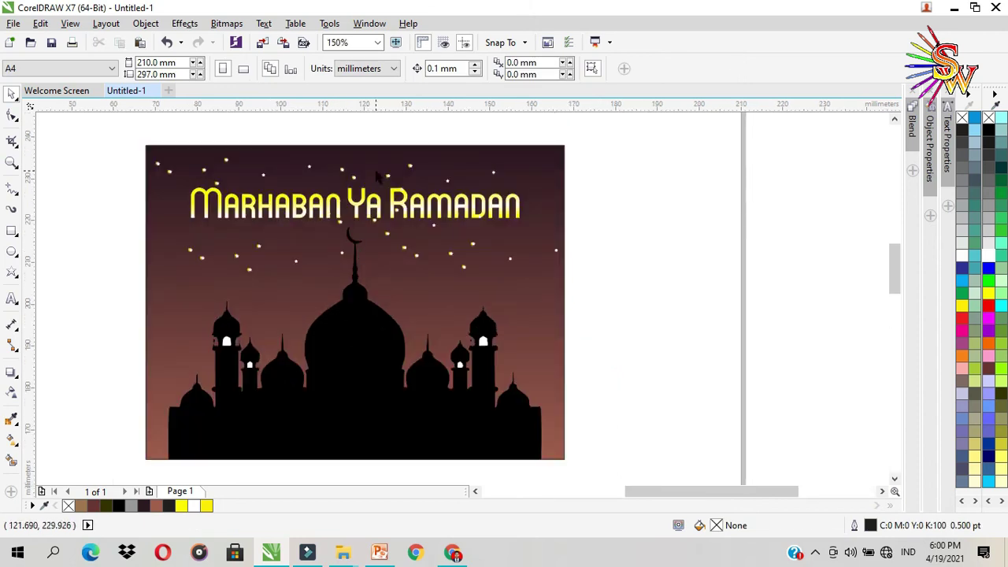
pyautogui.scroll(2, 375, 174)
pyautogui.scroll(-4, 378, 173)
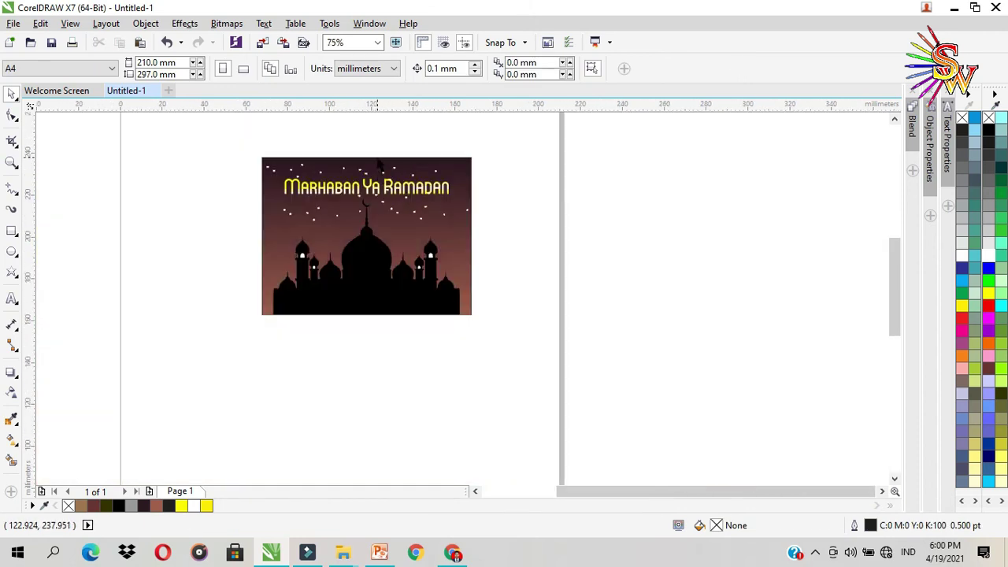
pyautogui.scroll(1, 378, 165)
pyautogui.click(361, 213)
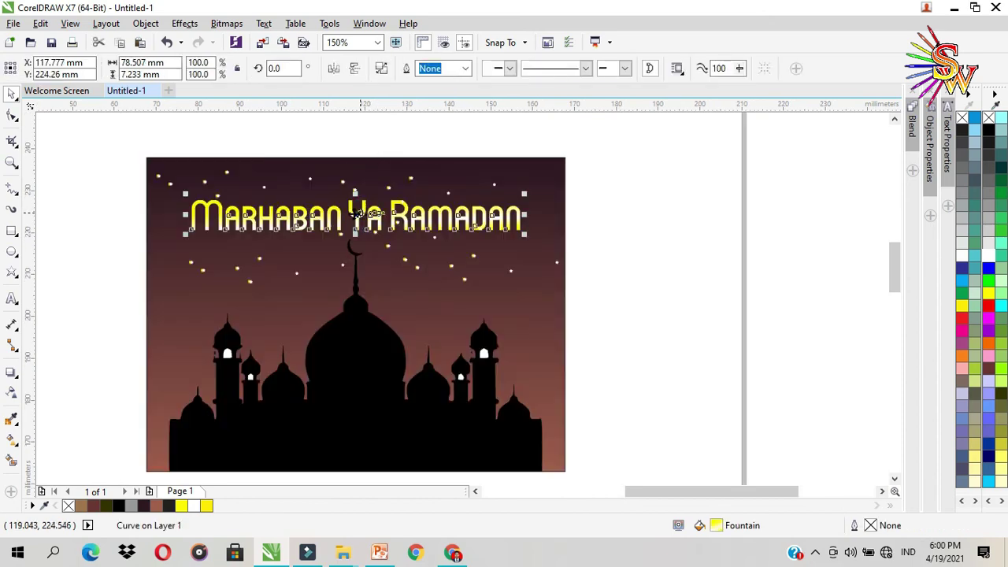
pyautogui.press('g')
pyautogui.click(361, 205)
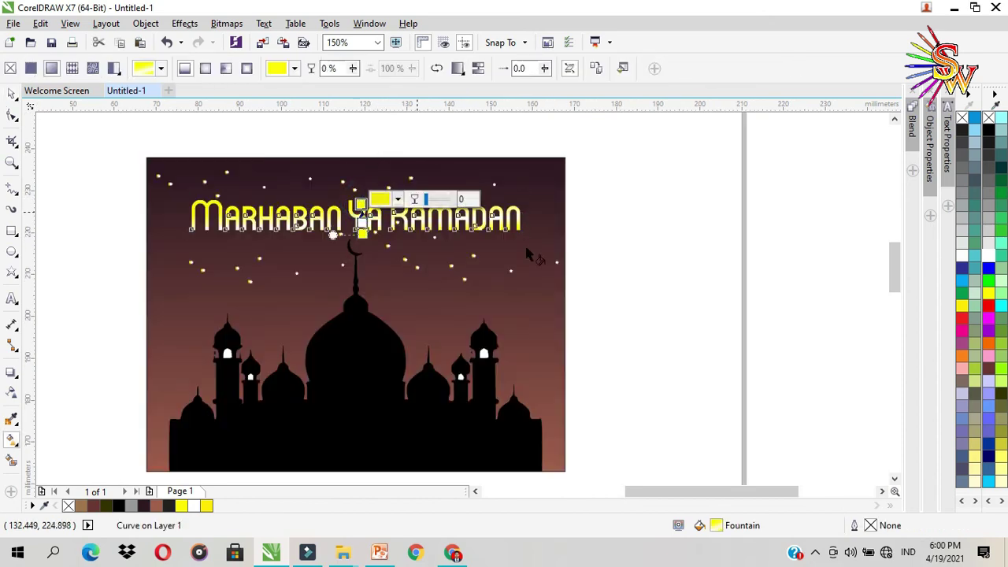
pyautogui.click(989, 307)
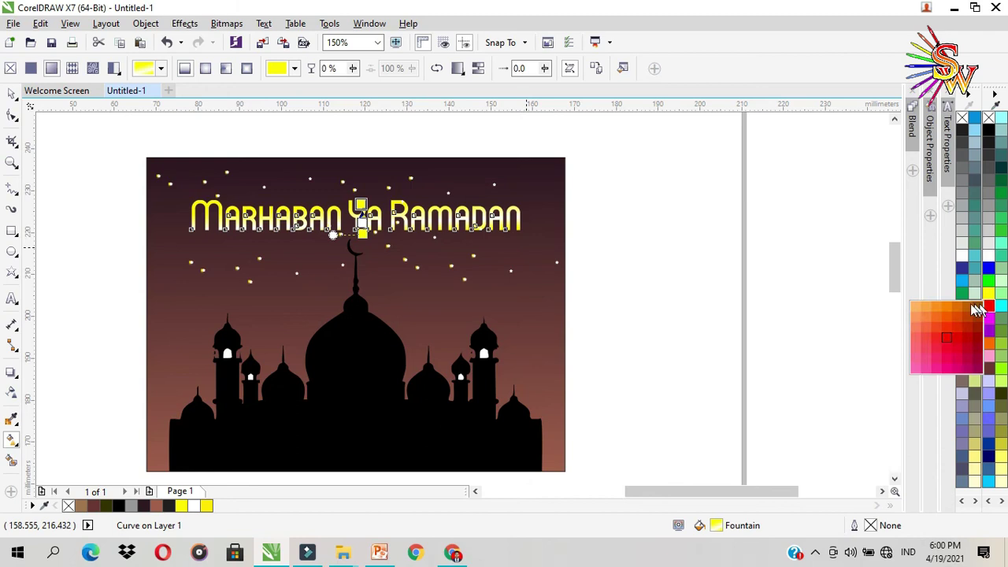
pyautogui.click(925, 318)
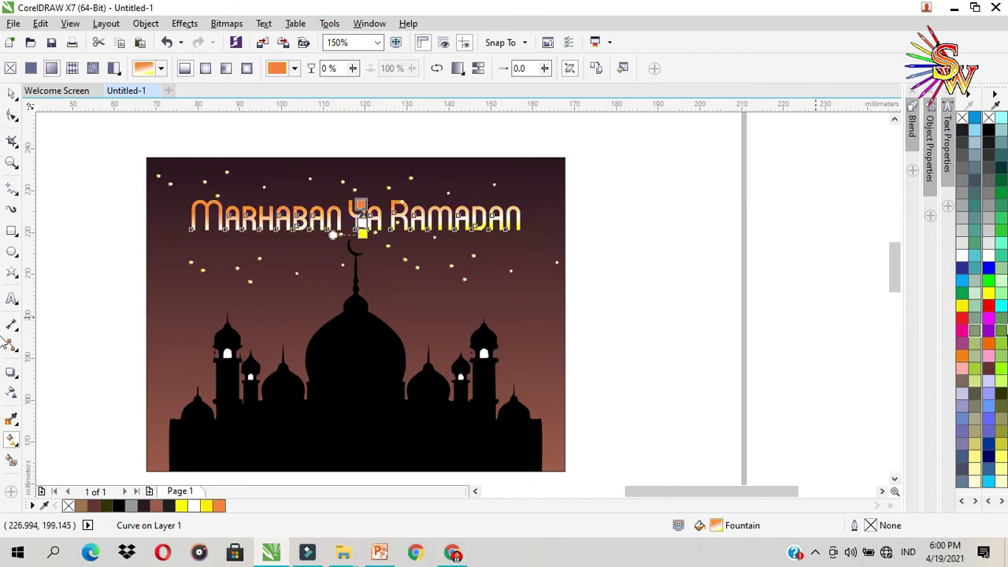
pyautogui.click(990, 300)
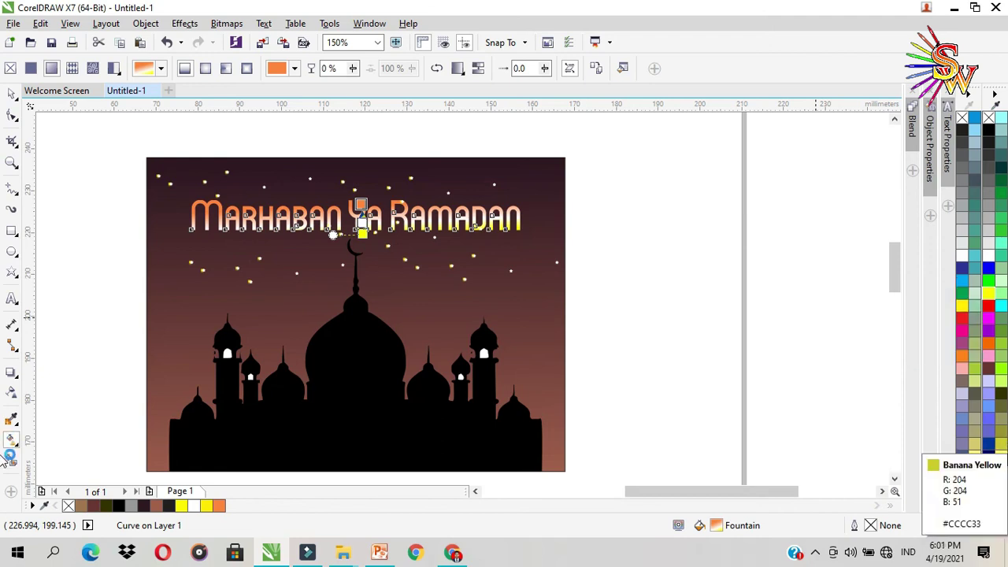
pyautogui.click(1000, 445)
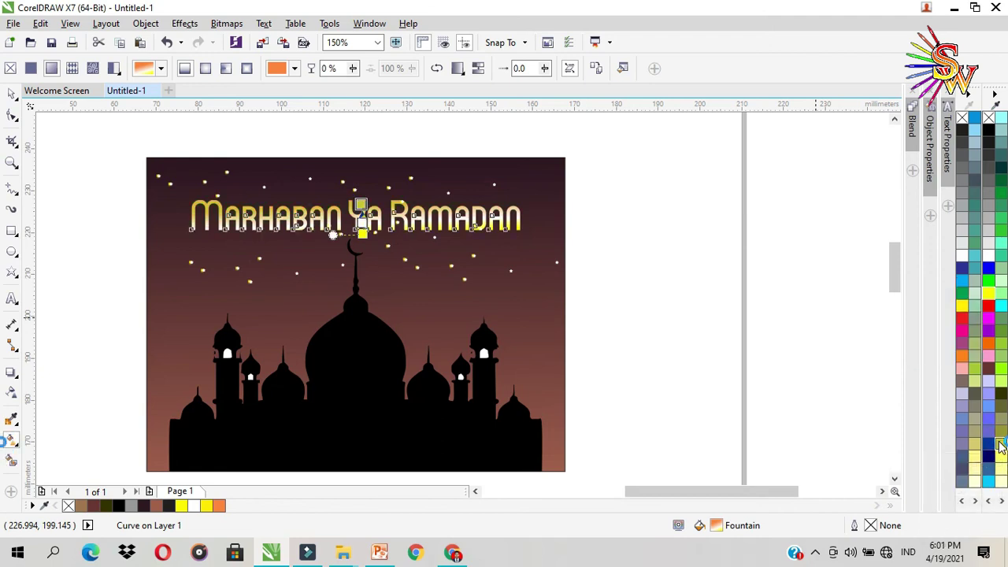
pyautogui.click(12, 93)
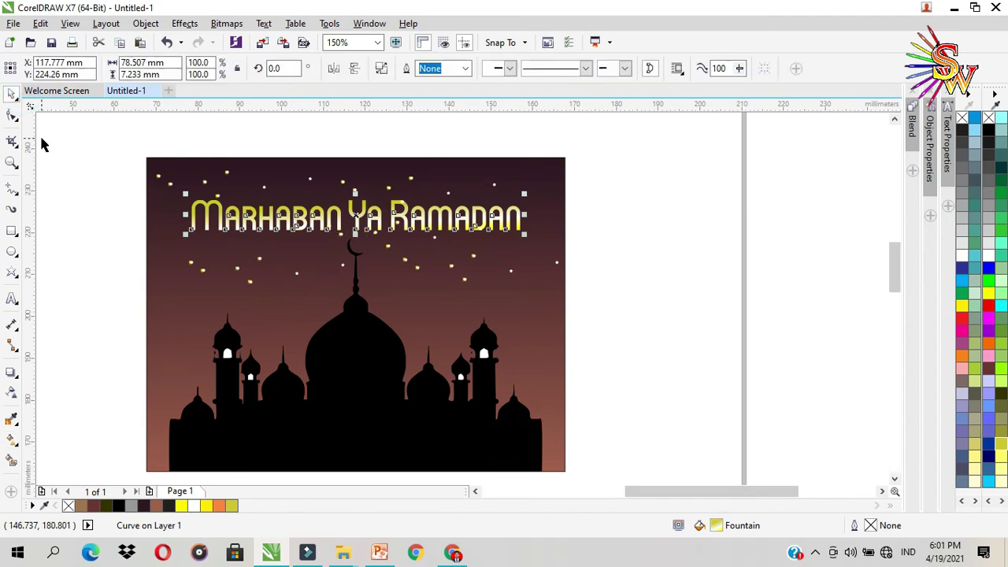
pyautogui.click(97, 230)
pyautogui.scroll(-2, 120, 269)
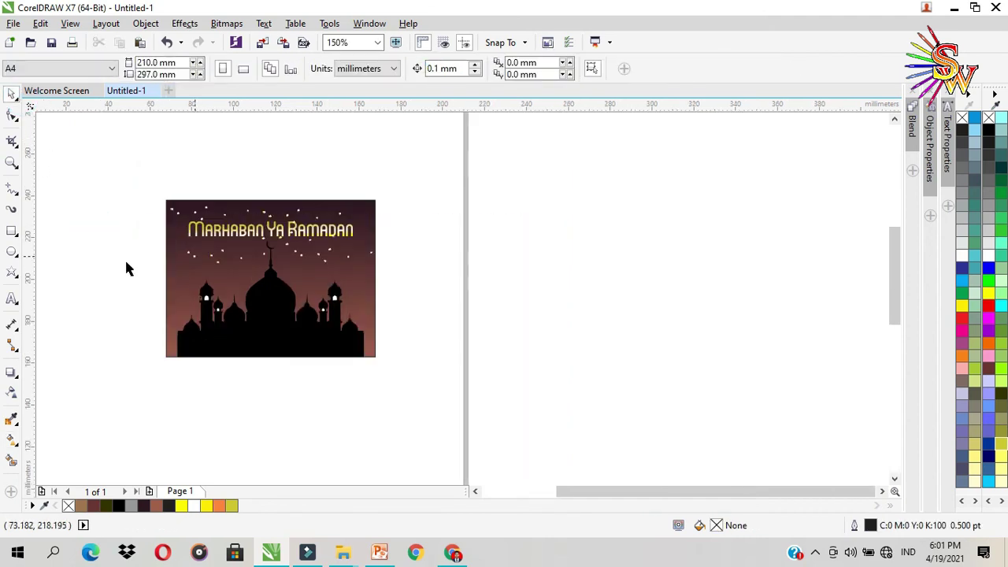
pyautogui.scroll(2, 126, 270)
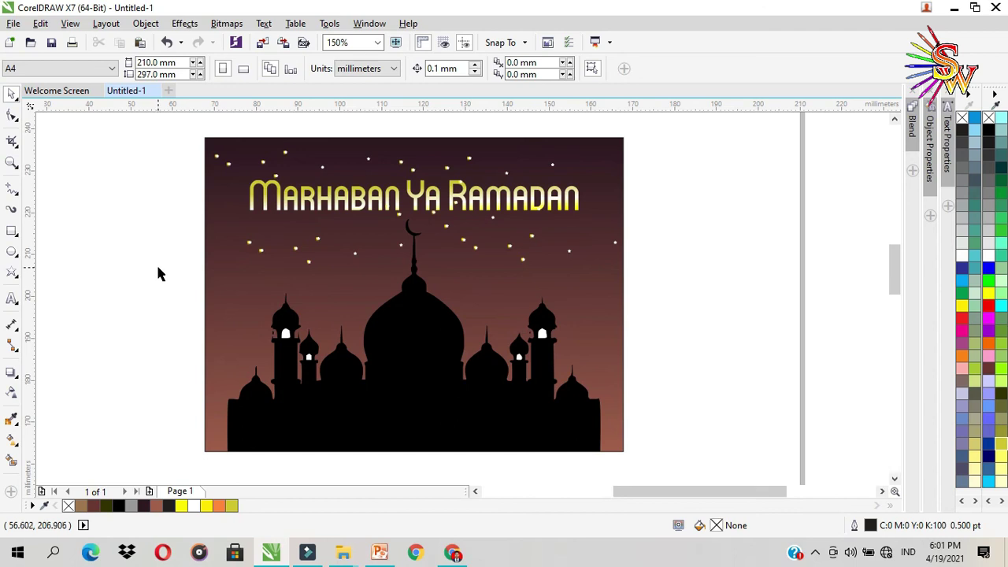
pyautogui.click(815, 553)
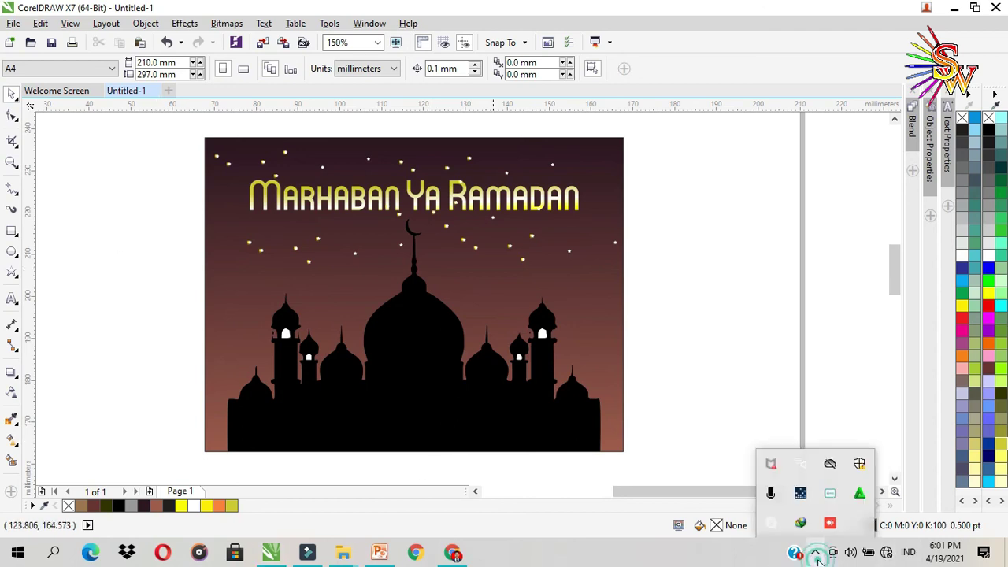